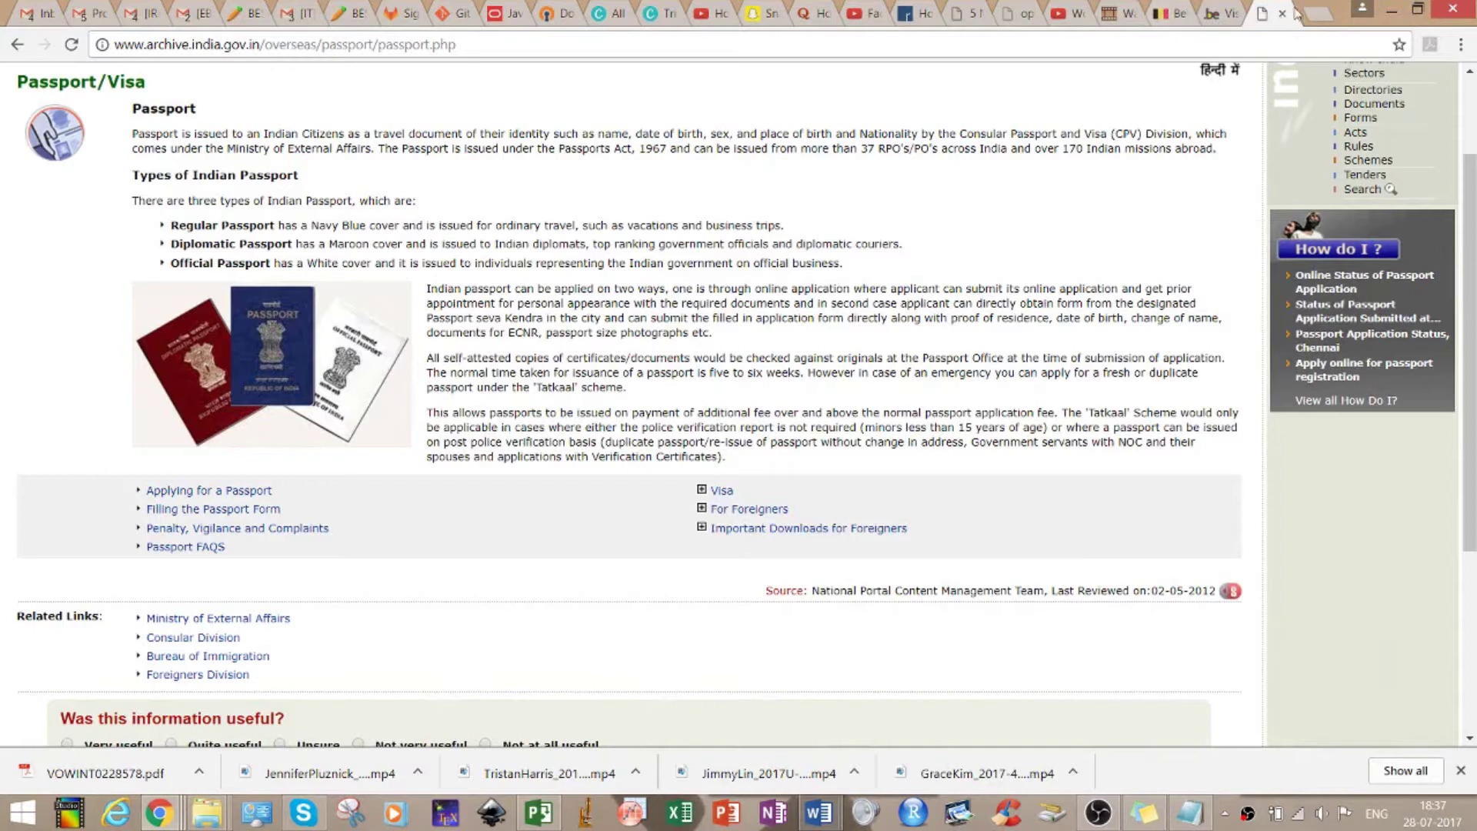
Open a new blank browser tab beside the India passport information page
{"action": "left_click", "coordinate": [1312, 15]}
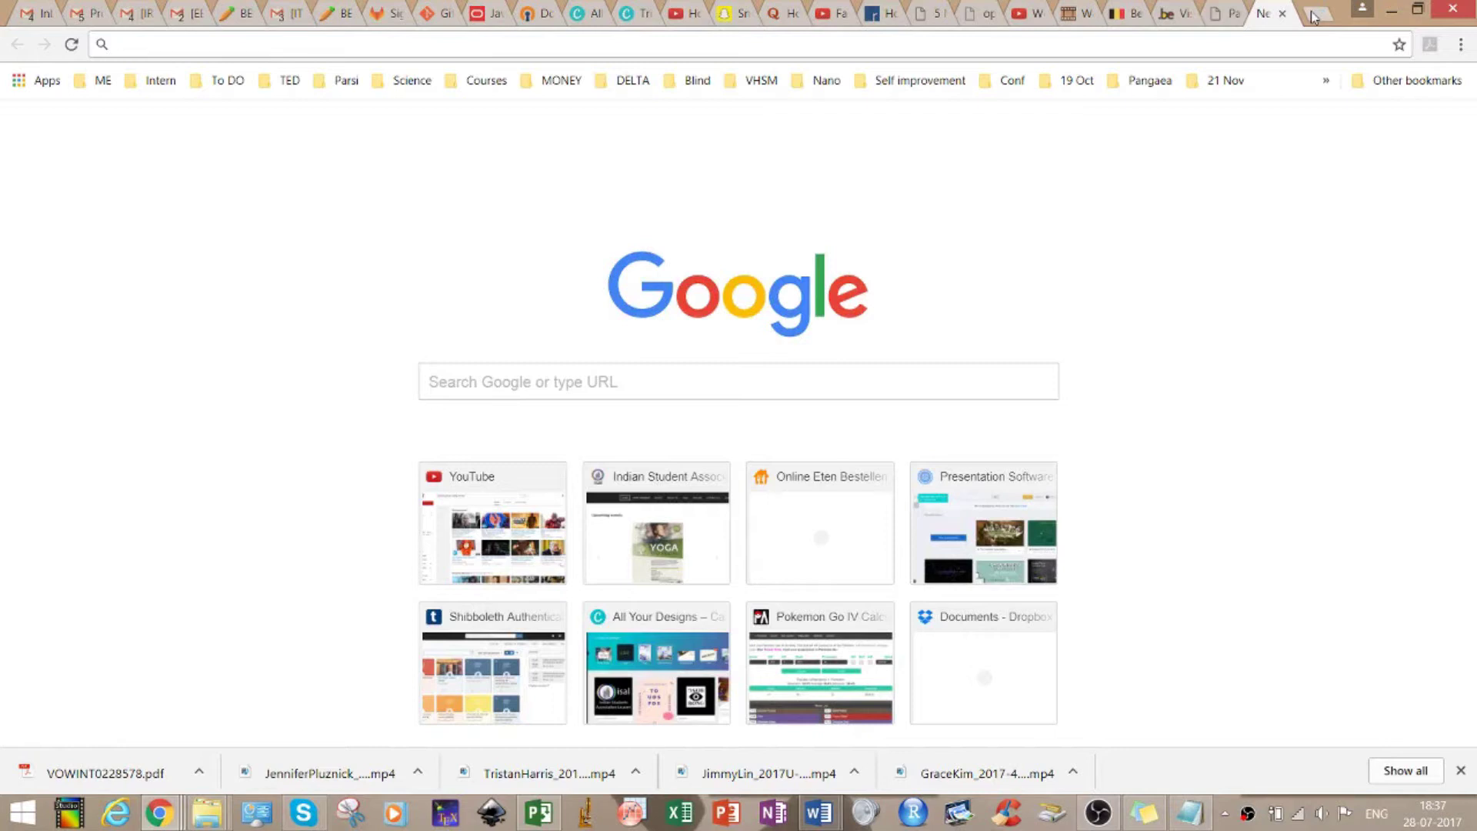
Search Google for 'belgianvisa online form'
{"action": "type", "text": "belgian"}
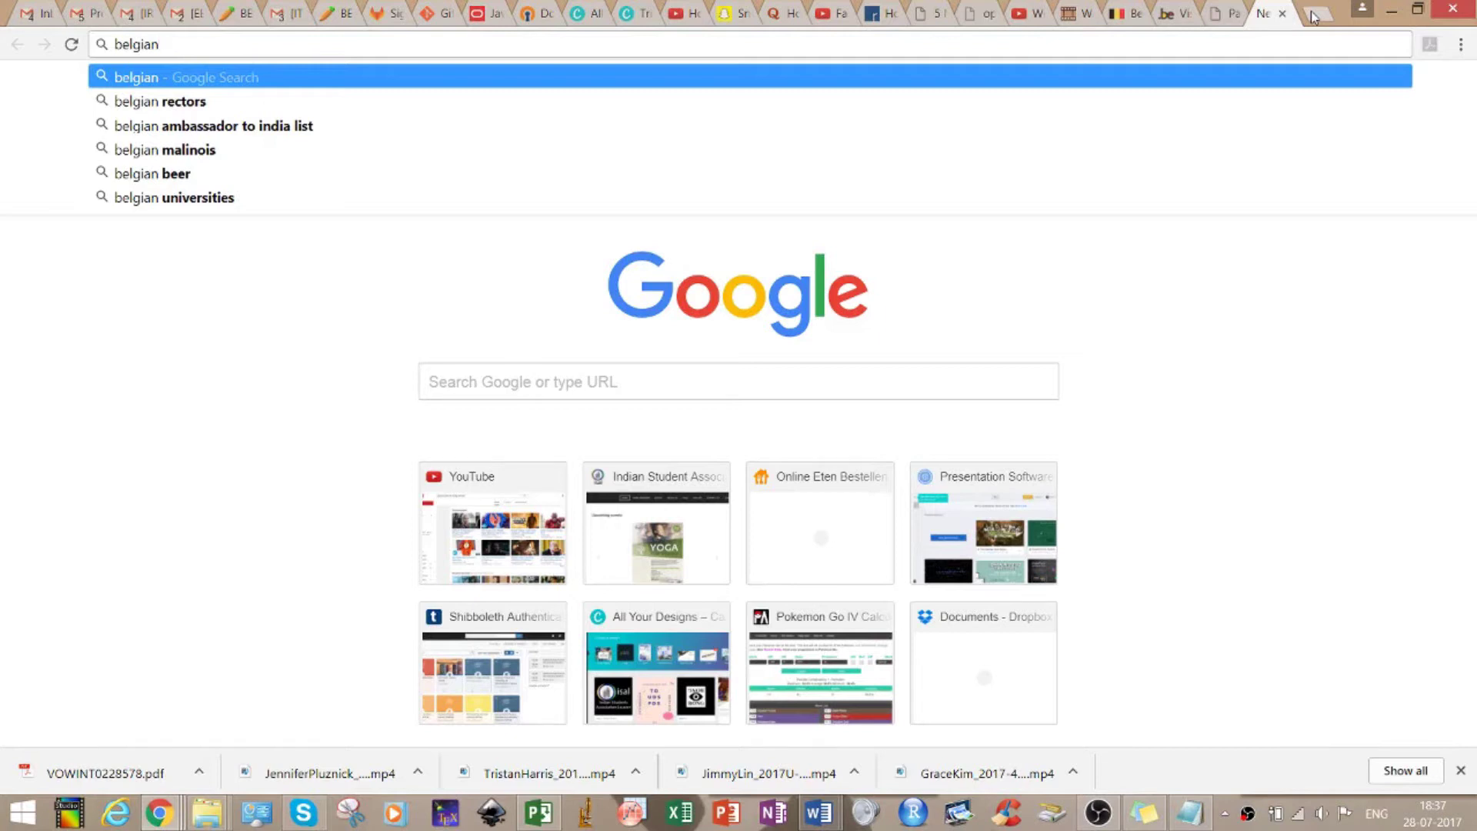
{"action": "type", "text": "visa online form"}
{"action": "key", "text": "Return"}
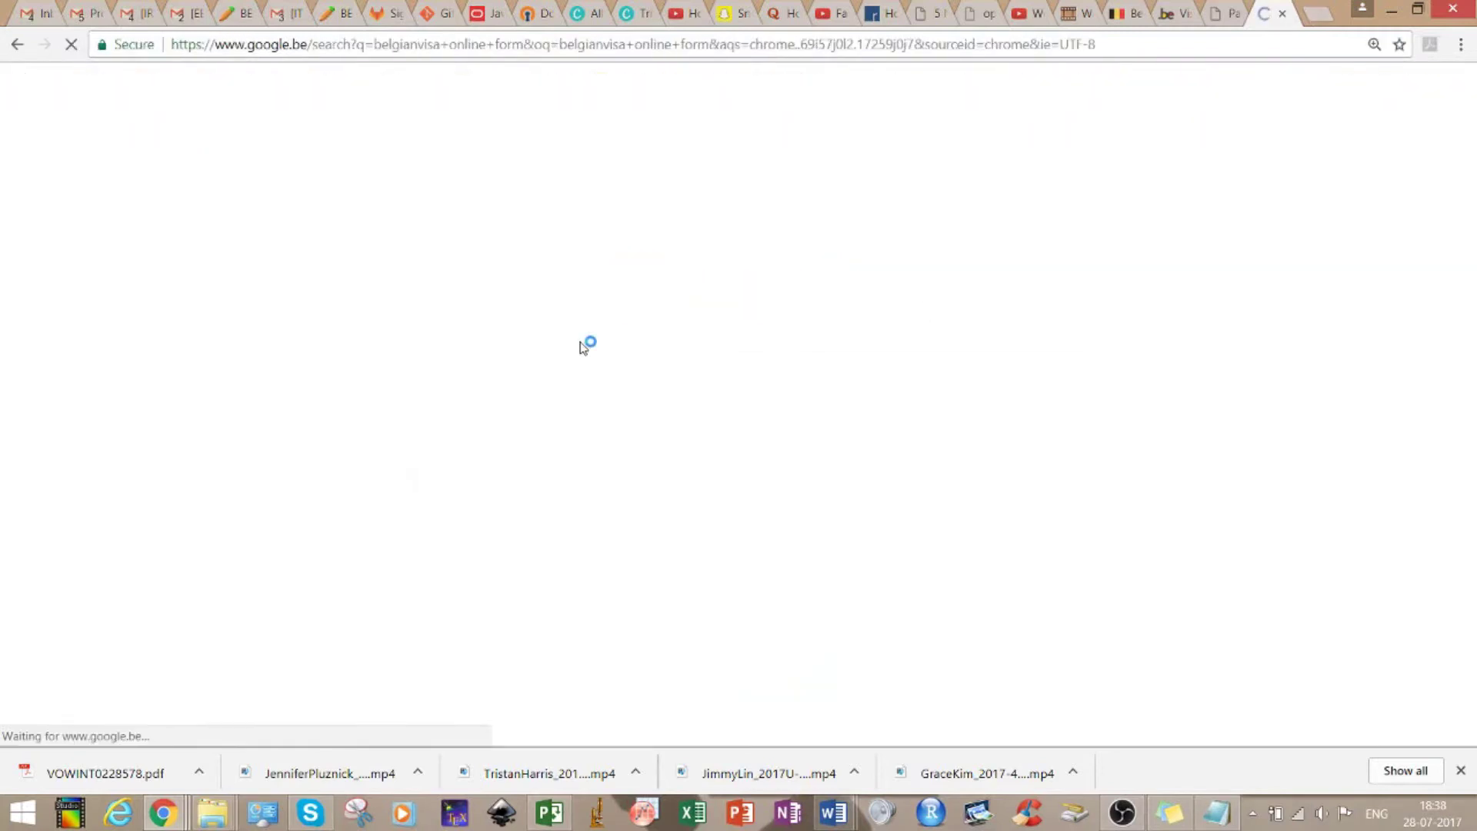
Go from the VFS Global Belgium result through How To Apply to the online visa application form
{"action": "left_click", "coordinate": [315, 385]}
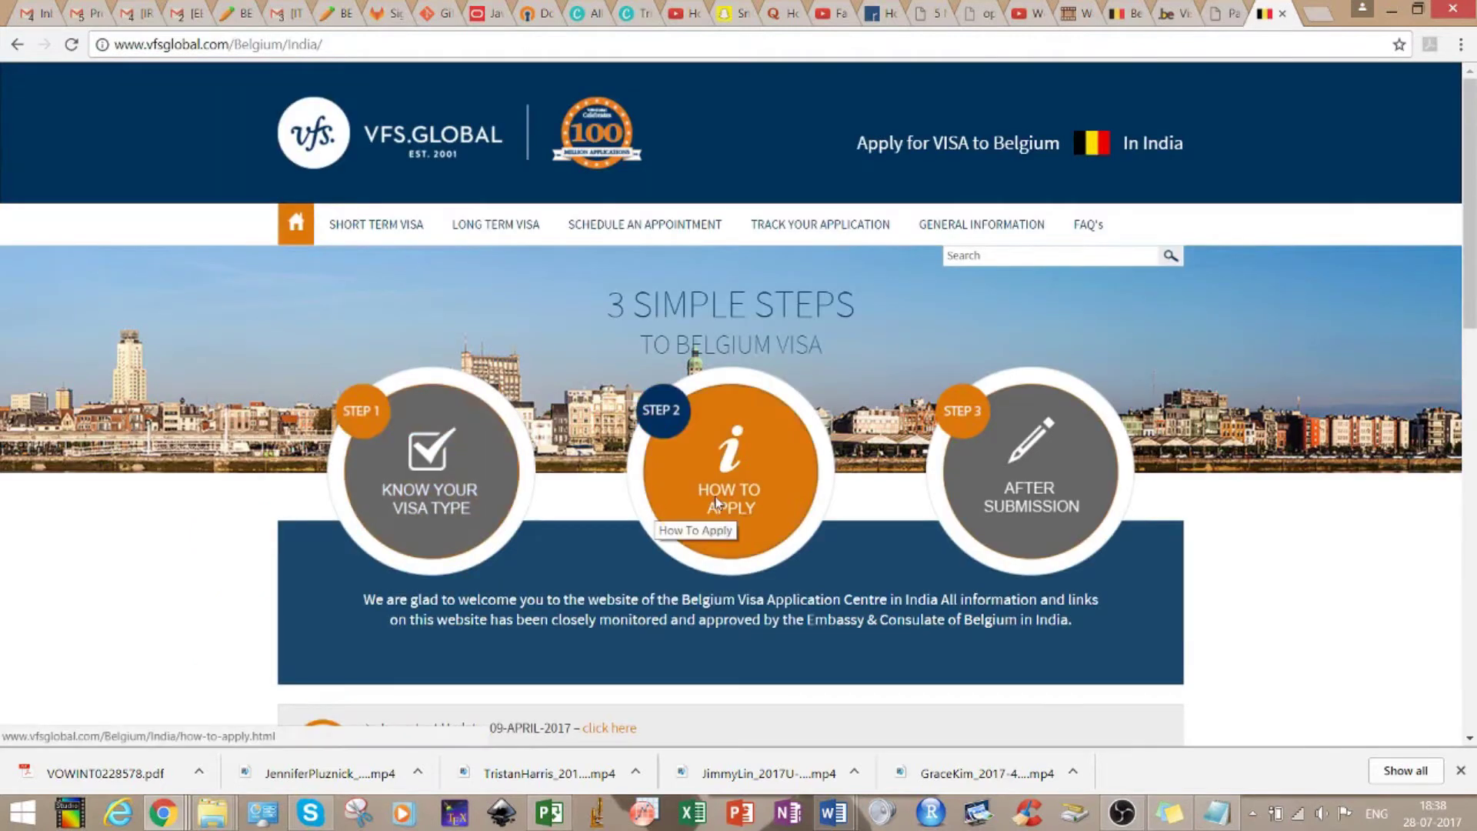
{"action": "left_click", "coordinate": [715, 501]}
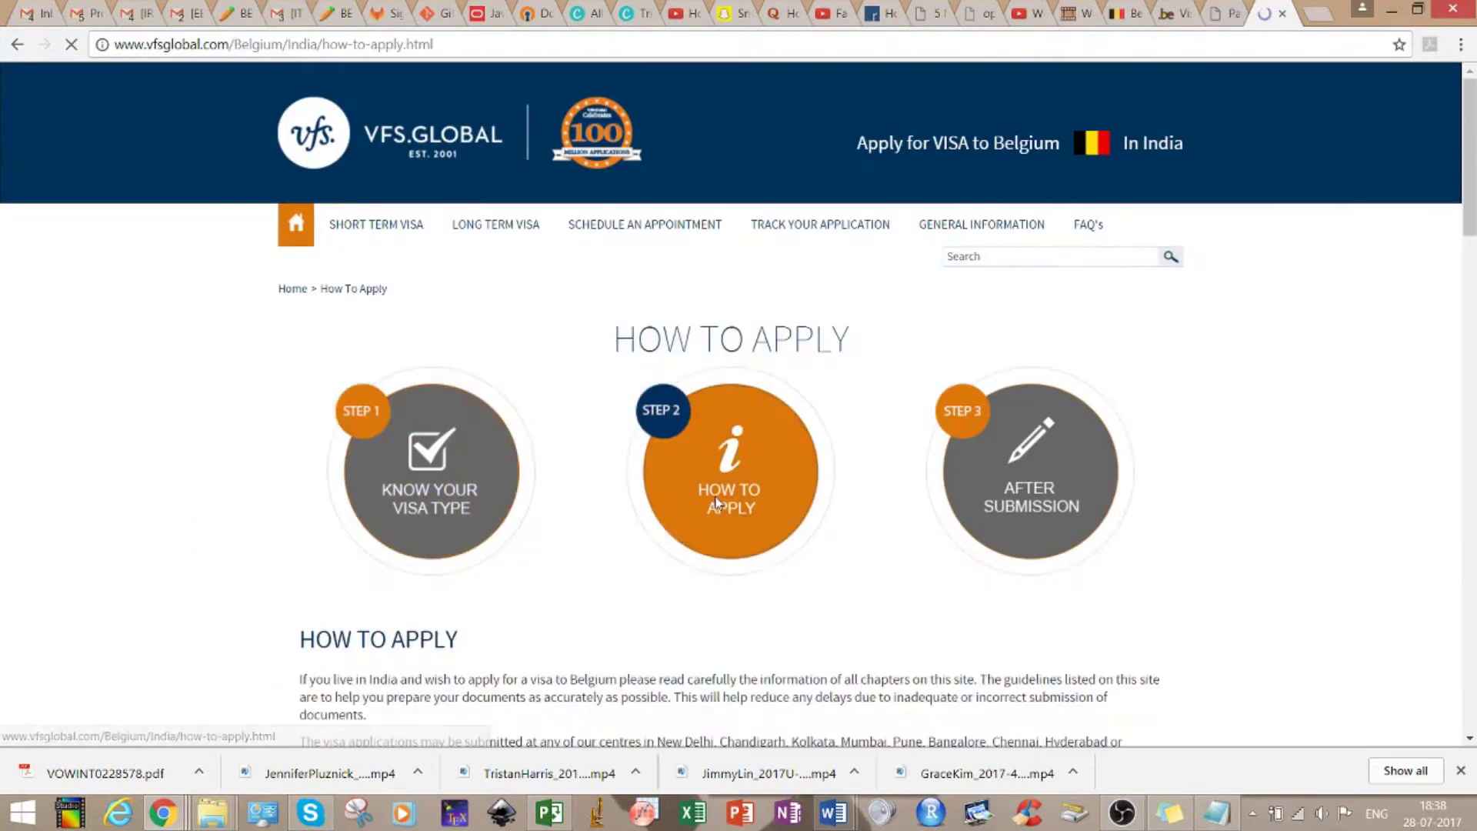
{"action": "left_click_drag", "start_coordinate": [1466, 214], "coordinate": [1465, 514]}
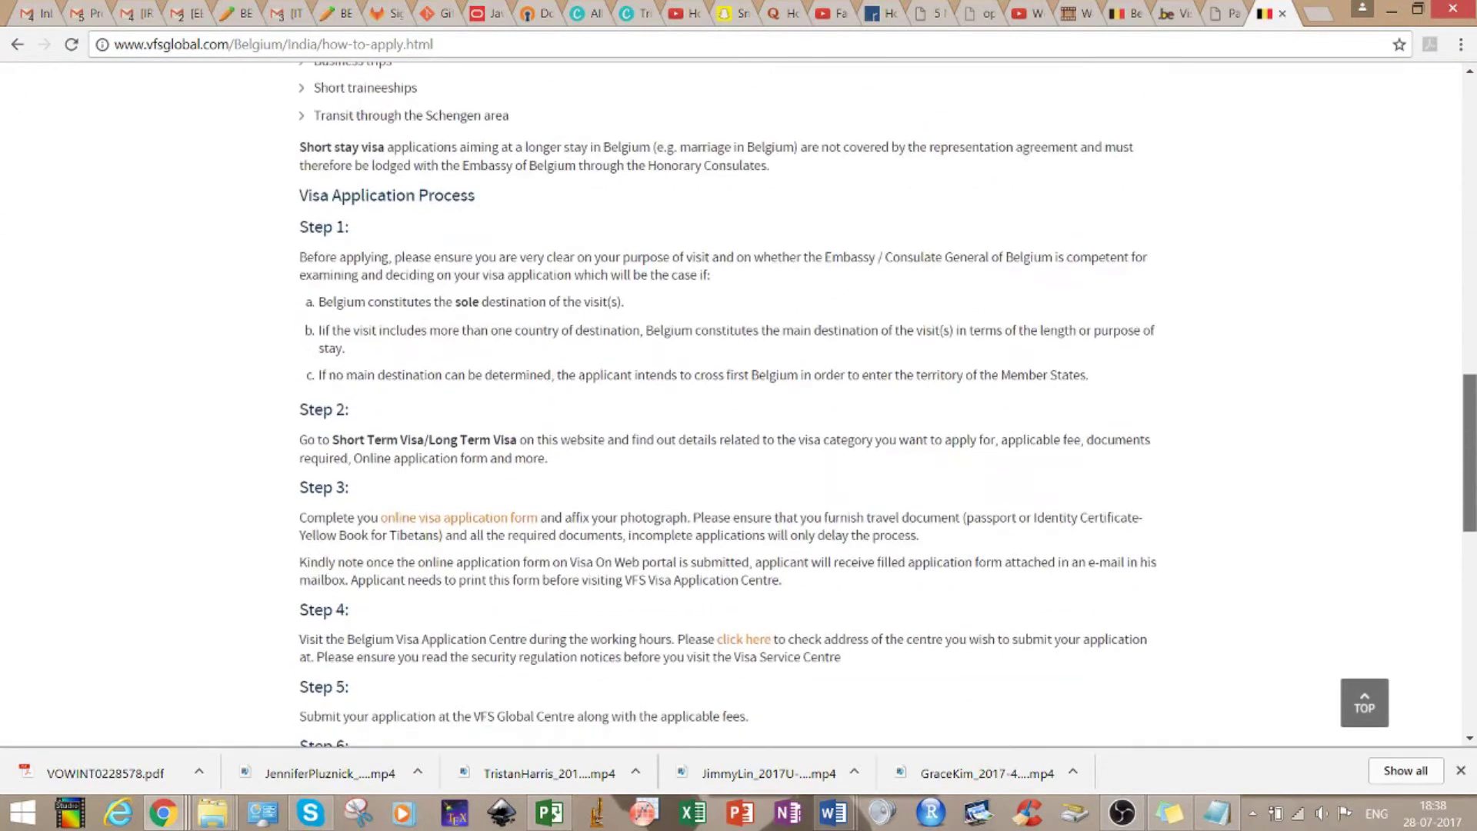
{"action": "left_click", "coordinate": [502, 514]}
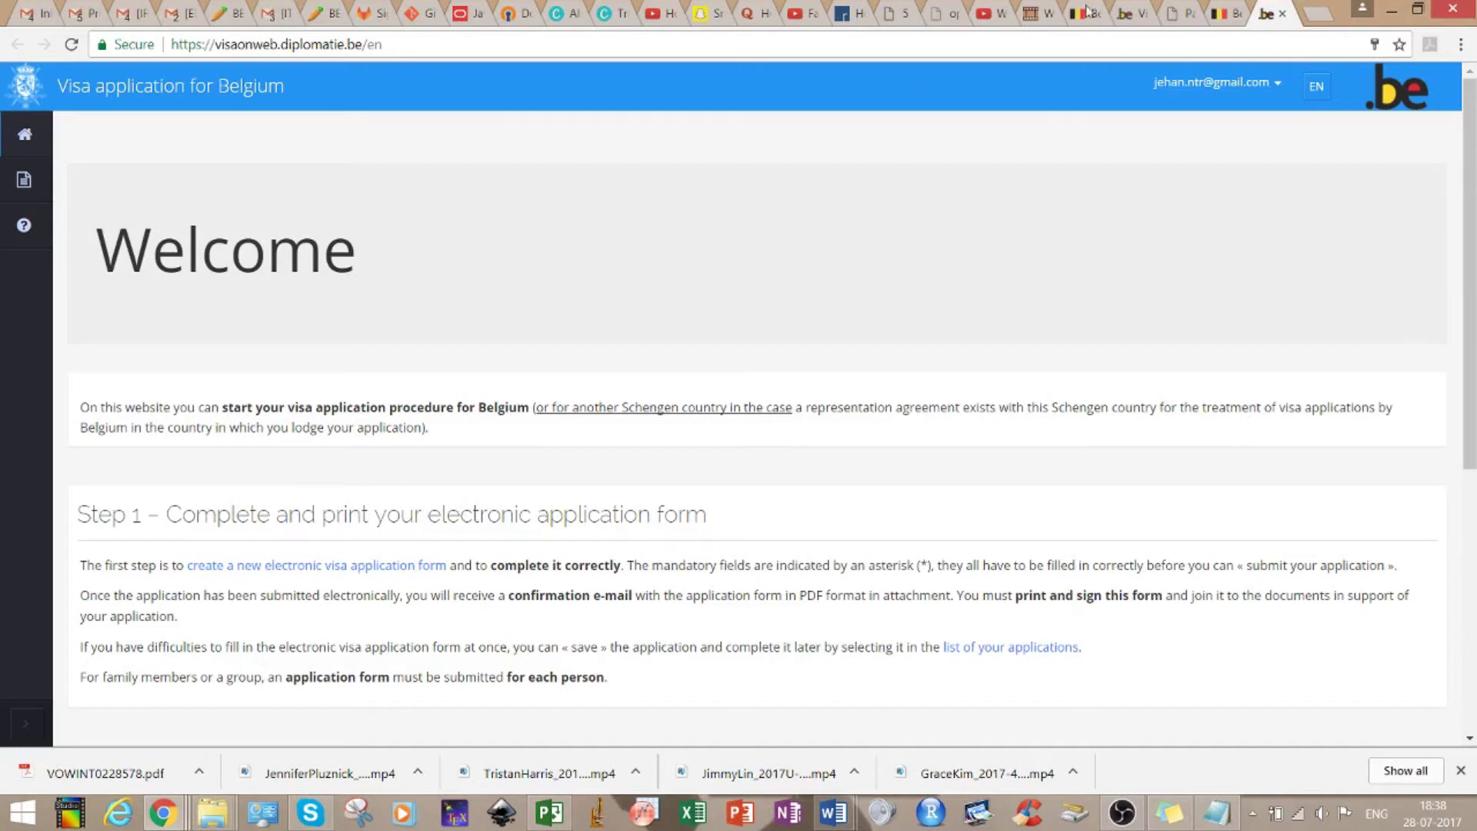
Sign out of the VisaOnWeb account via the top-right account menu
{"action": "left_click", "coordinate": [1280, 85]}
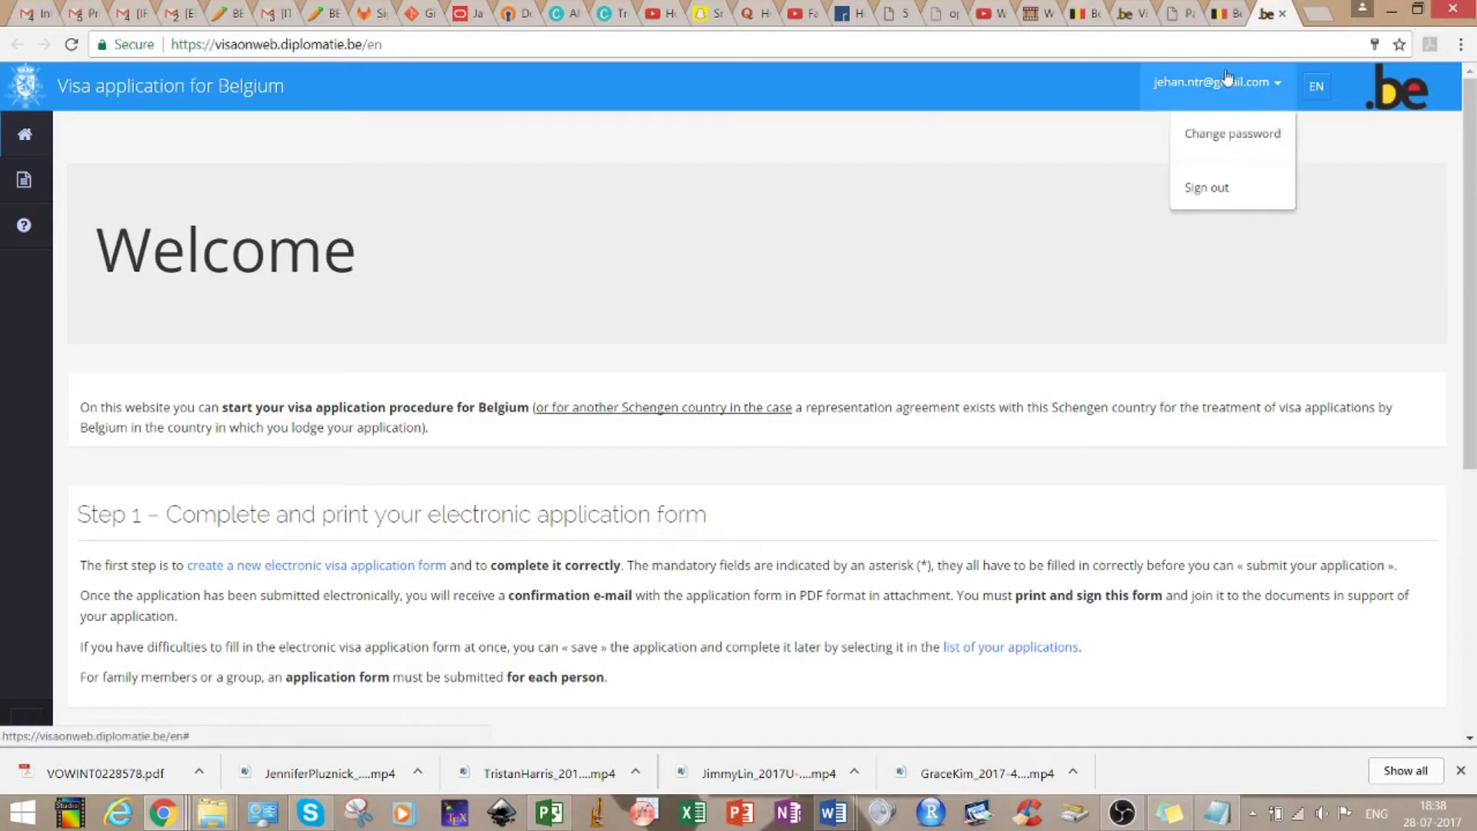
{"action": "left_click", "coordinate": [1219, 188]}
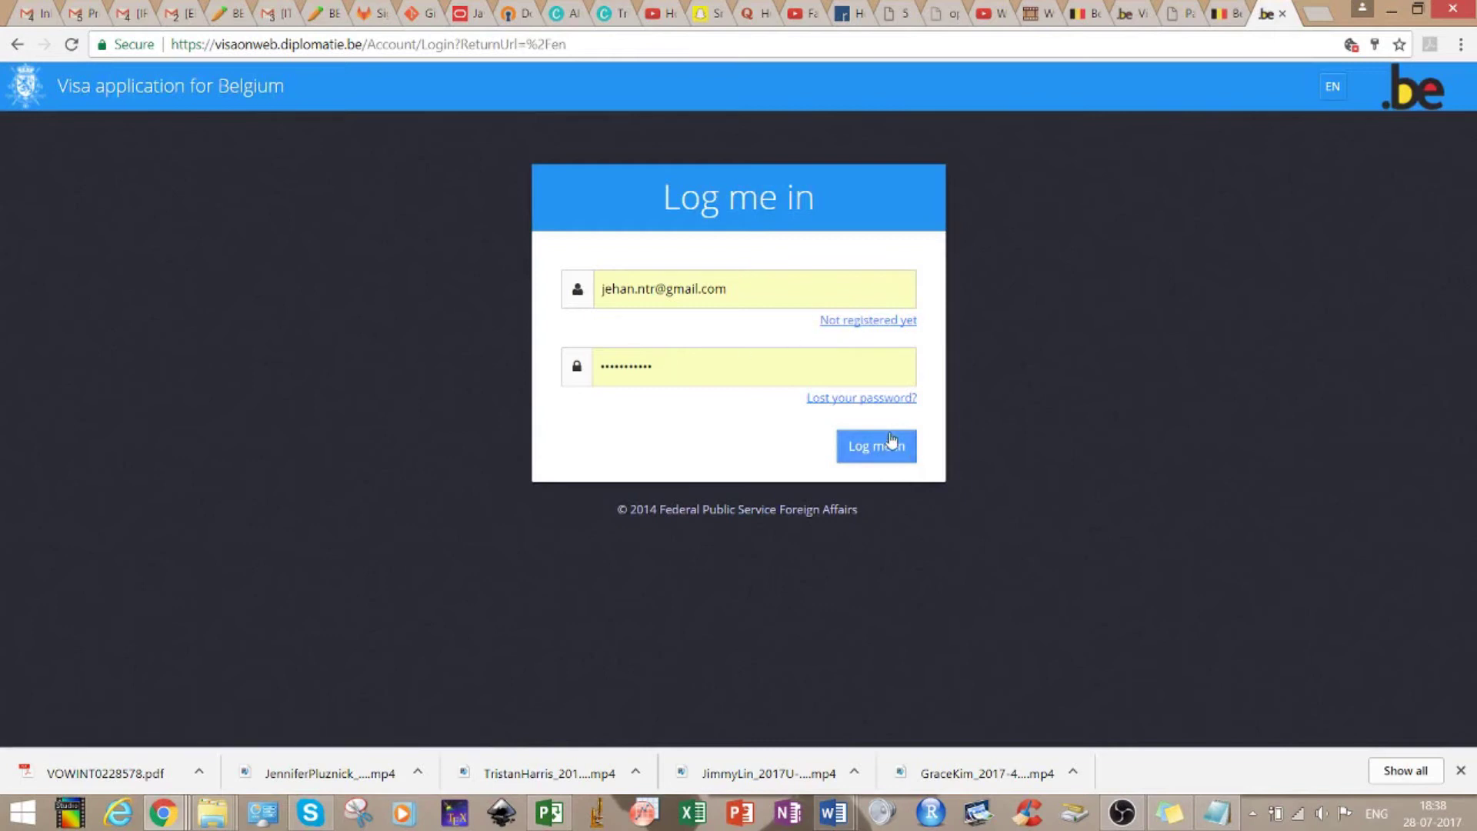
Close the login and VFS guide tabs, then back up to the empty tab and close it
{"action": "left_click", "coordinate": [1283, 14]}
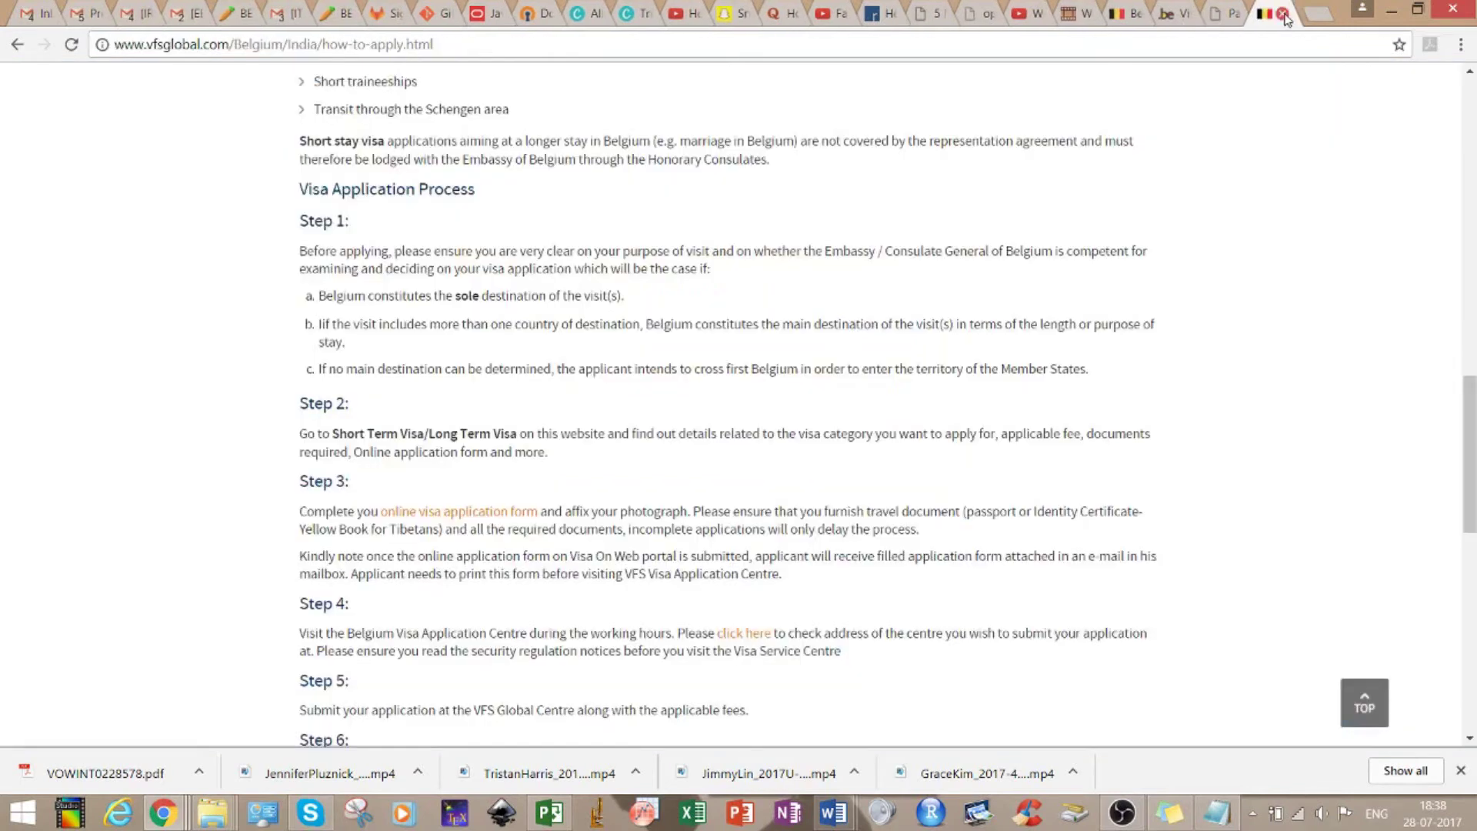
{"action": "left_click", "coordinate": [1167, 11]}
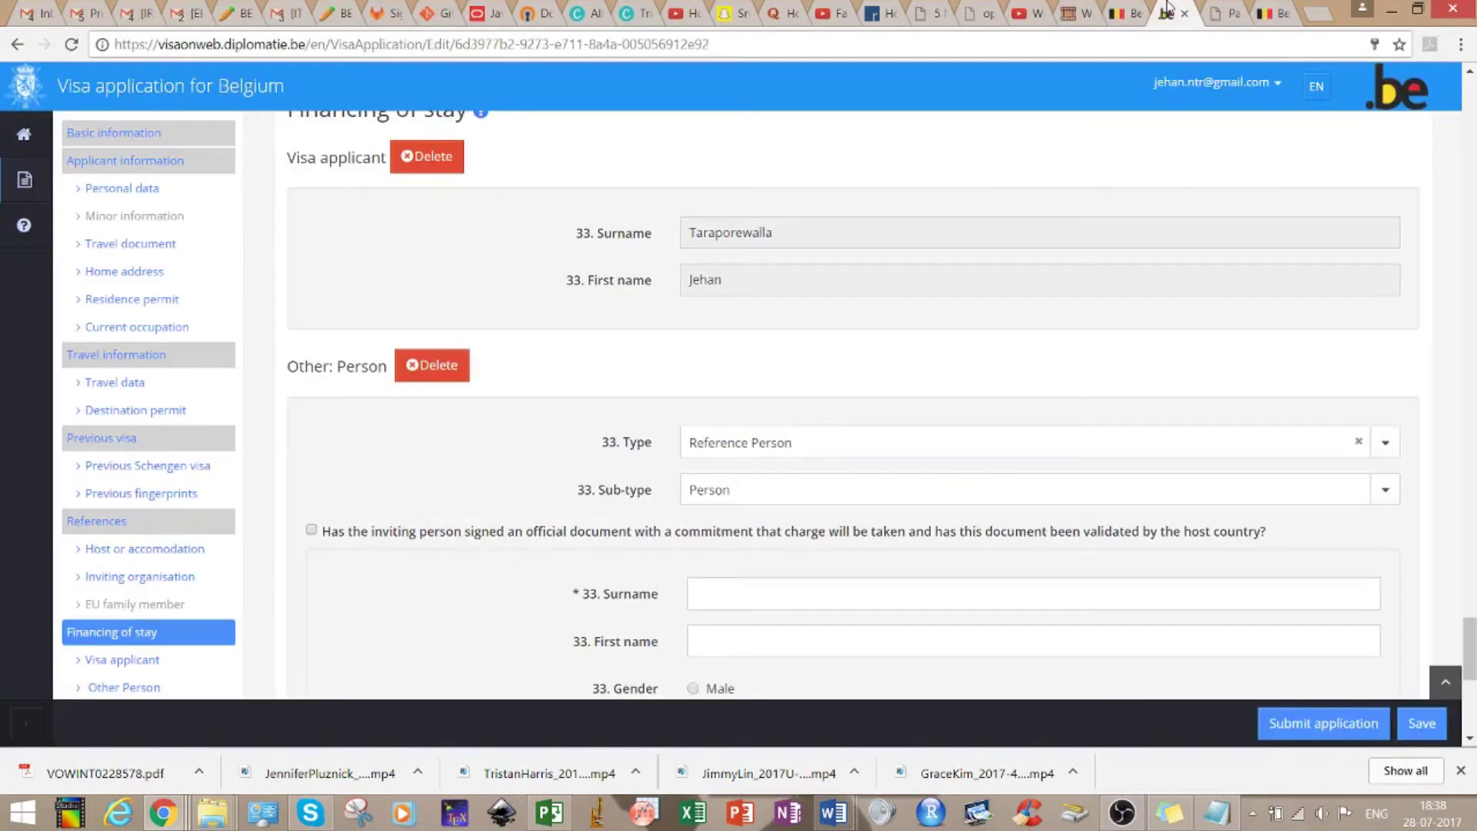
{"action": "left_click", "coordinate": [1262, 9]}
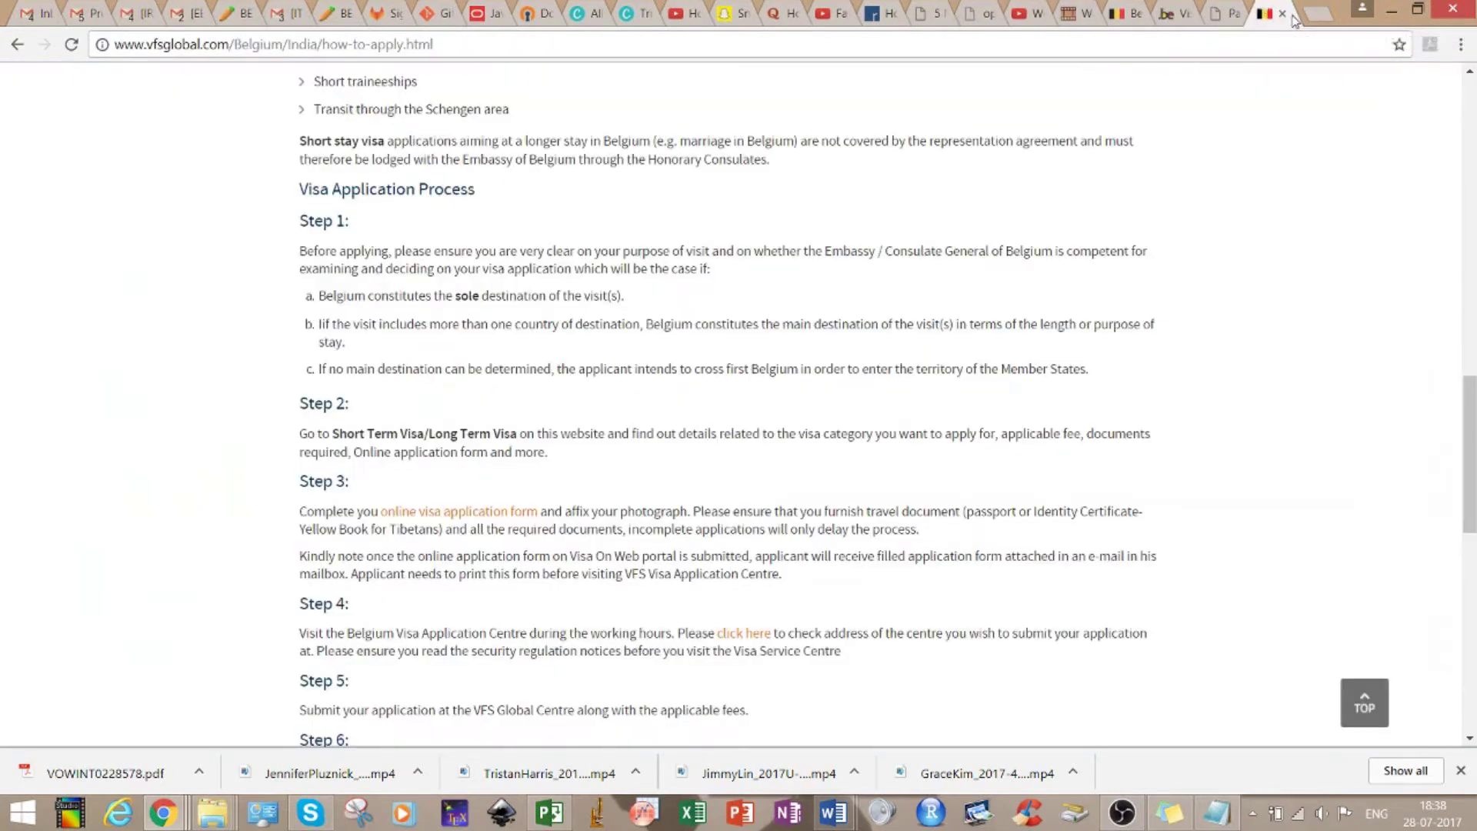
{"action": "left_click", "coordinate": [1282, 14]}
{"action": "left_click", "coordinate": [1165, 10]}
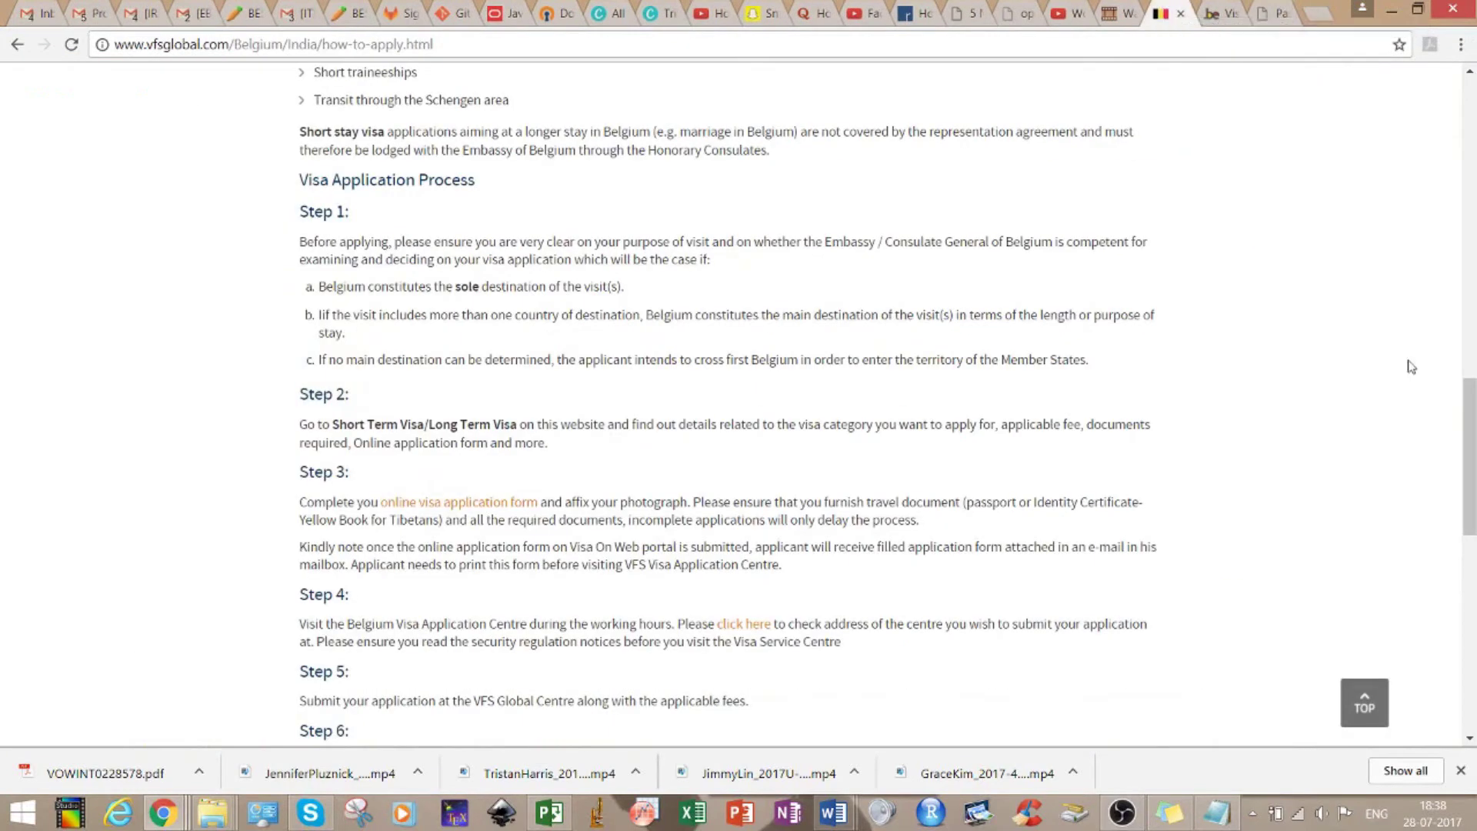
{"action": "left_click_drag", "start_coordinate": [1469, 454], "coordinate": [1453, 150]}
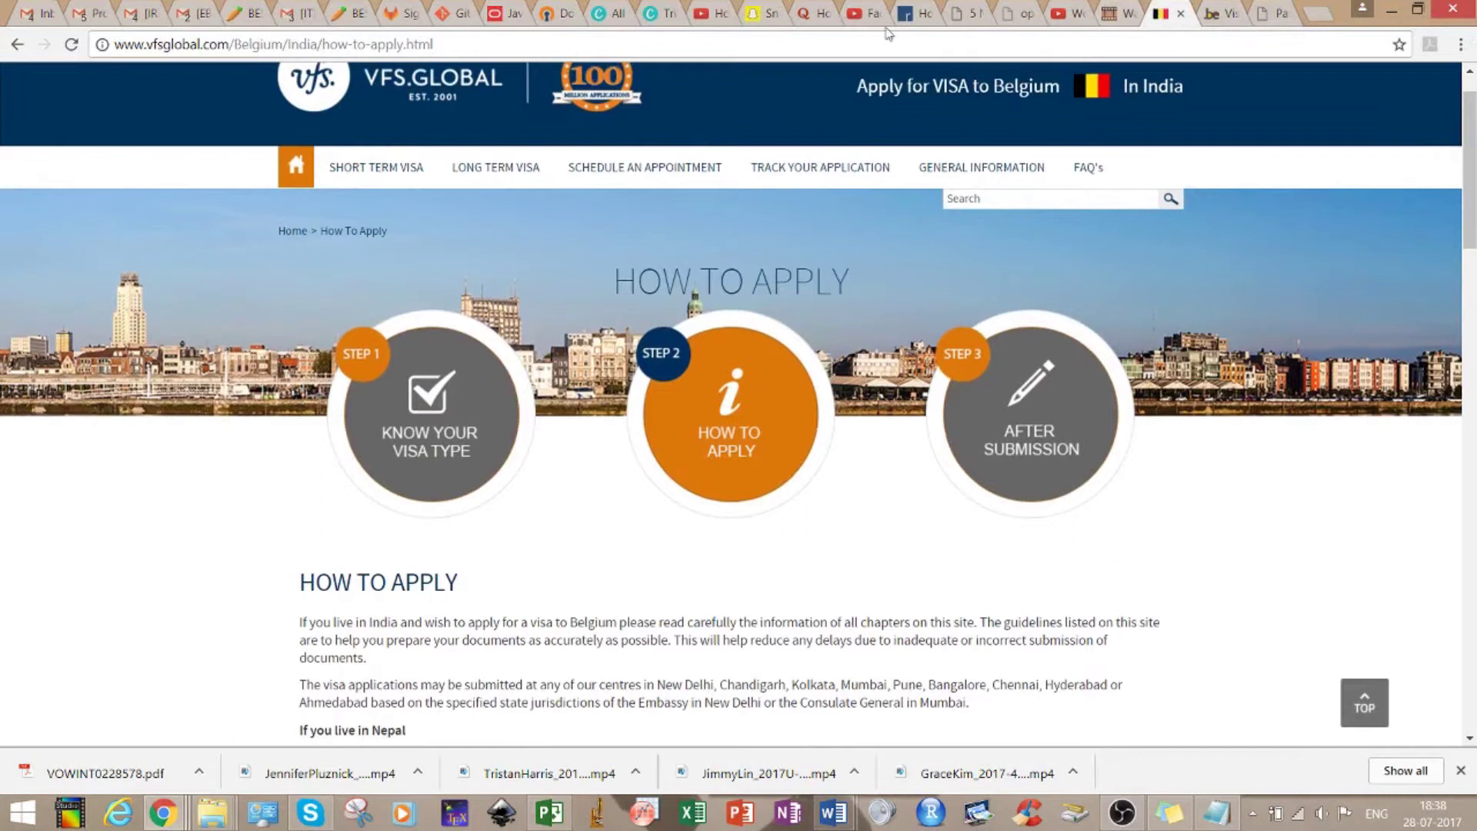
{"action": "left_click", "coordinate": [23, 48]}
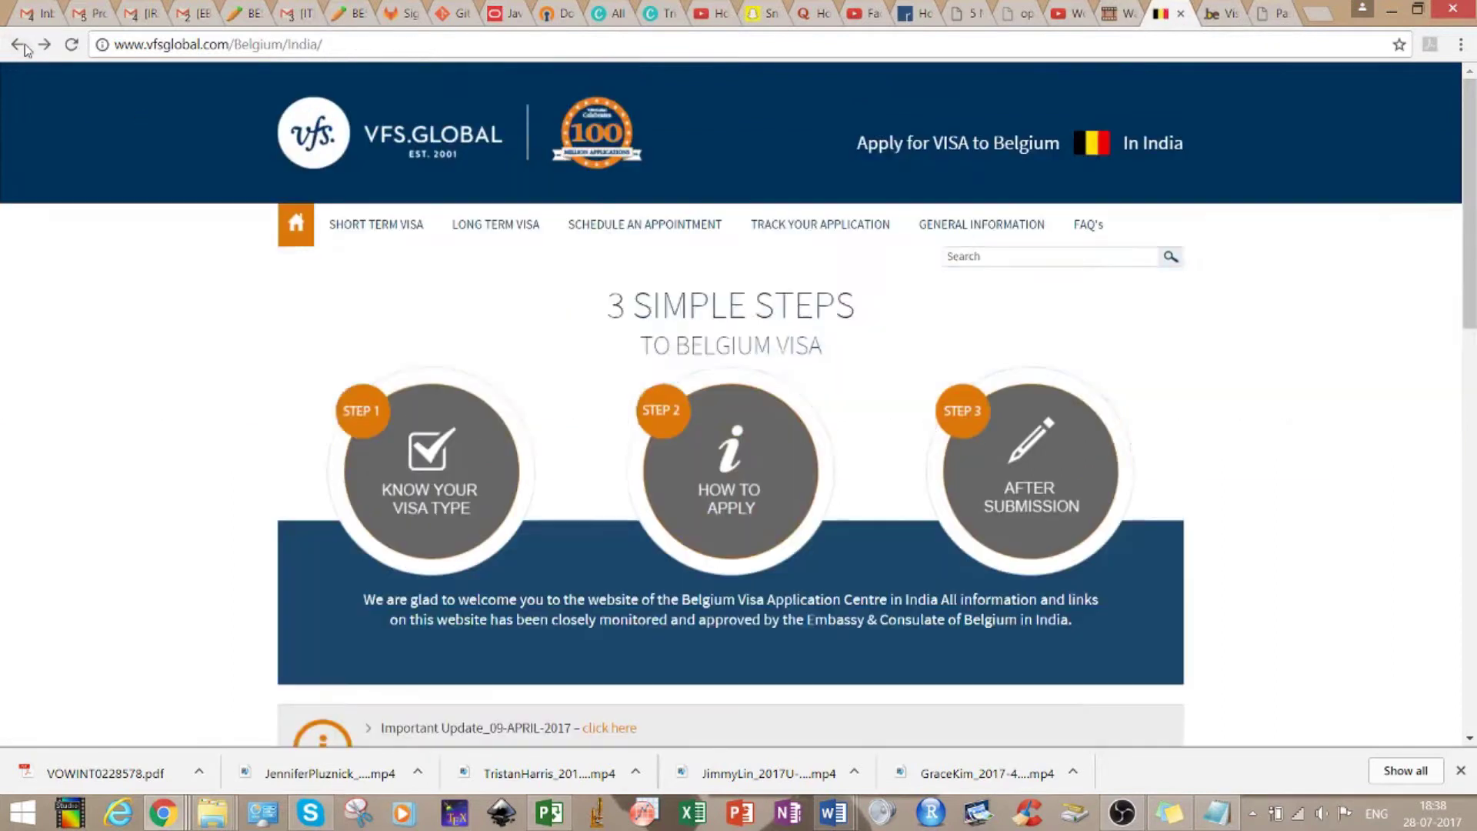
{"action": "left_click", "coordinate": [23, 47]}
{"action": "left_click", "coordinate": [24, 48]}
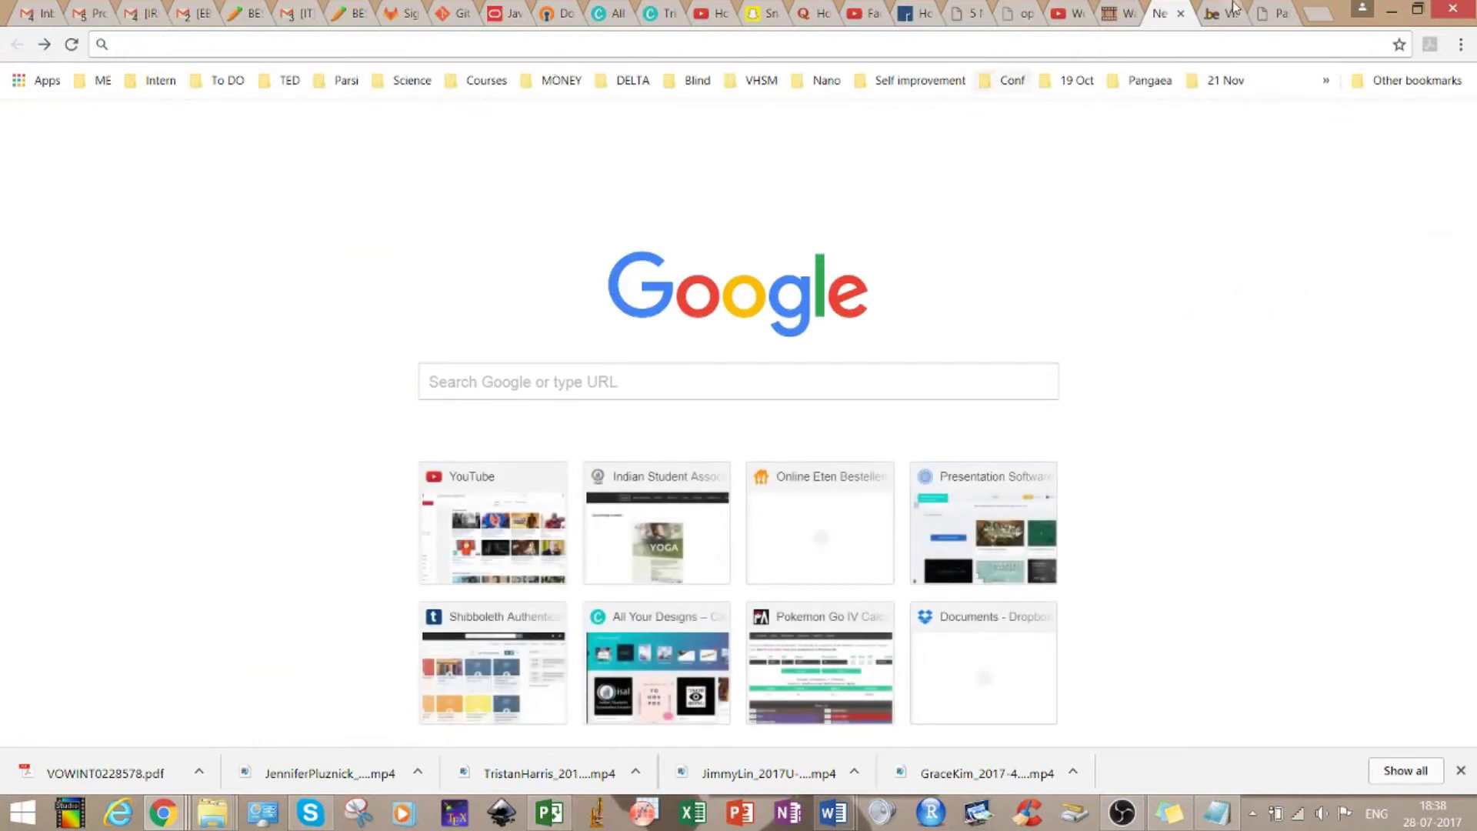
{"action": "key", "text": "ctrl+w"}
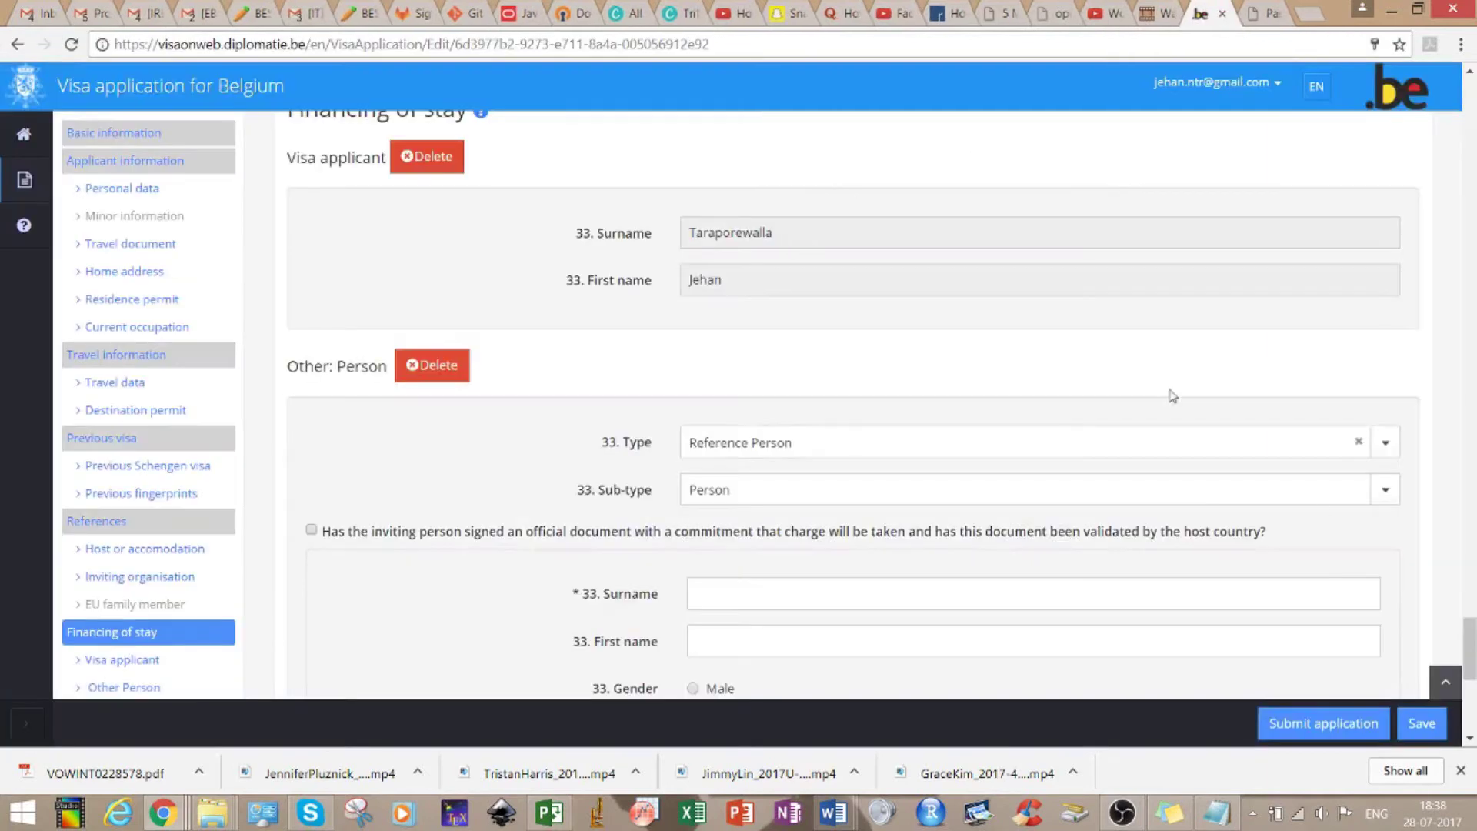
Scroll to the form's top, showing Dutch decision language and VFS Hyderabad, India lodging location
{"action": "left_click_drag", "start_coordinate": [1465, 673], "coordinate": [1471, 83]}
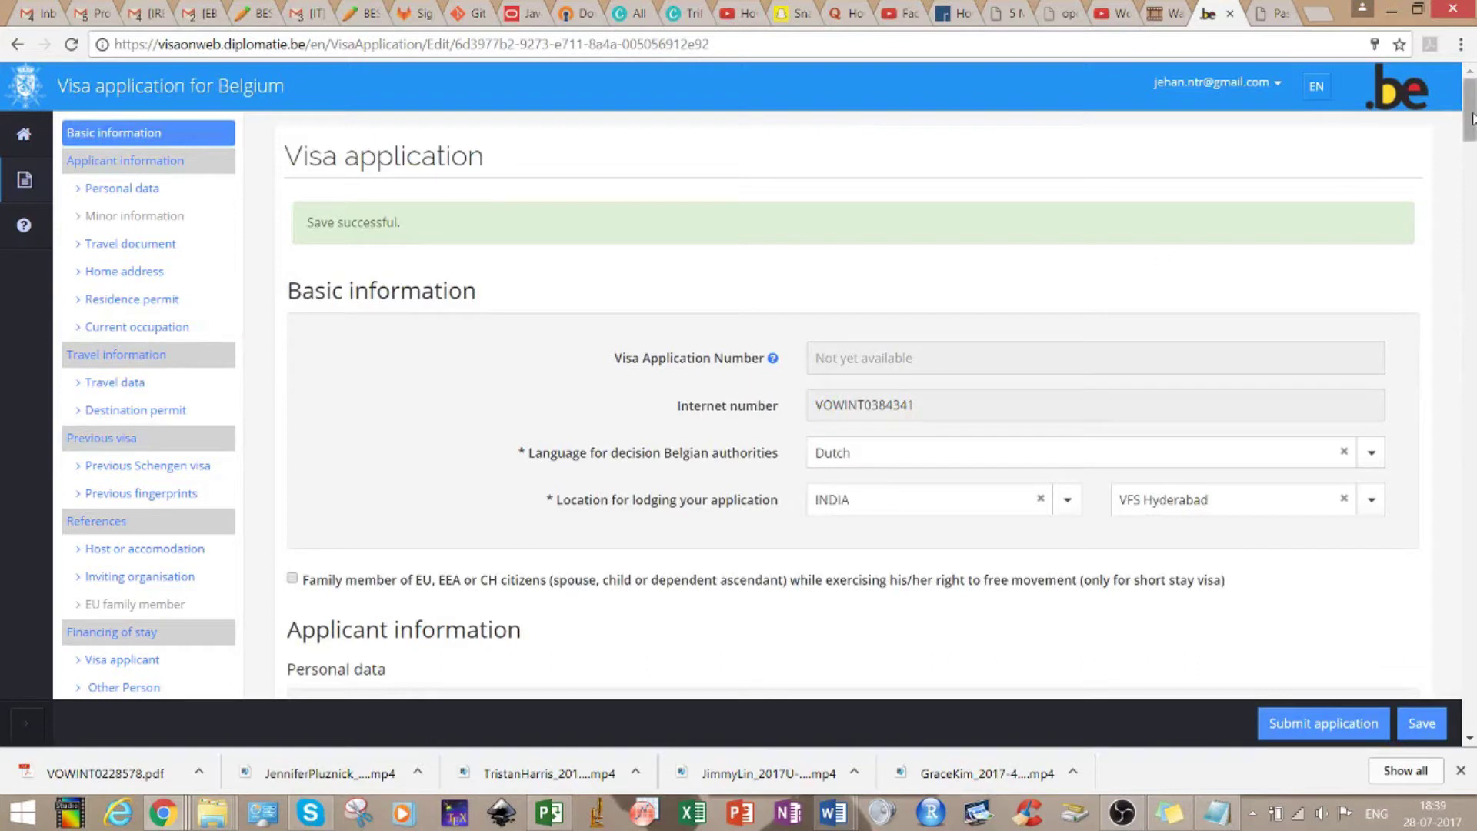
{"action": "scroll", "coordinate": [1470, 129], "scroll_direction": "down", "scroll_amount": 1}
{"action": "left_click_drag", "start_coordinate": [1471, 130], "coordinate": [1472, 136]}
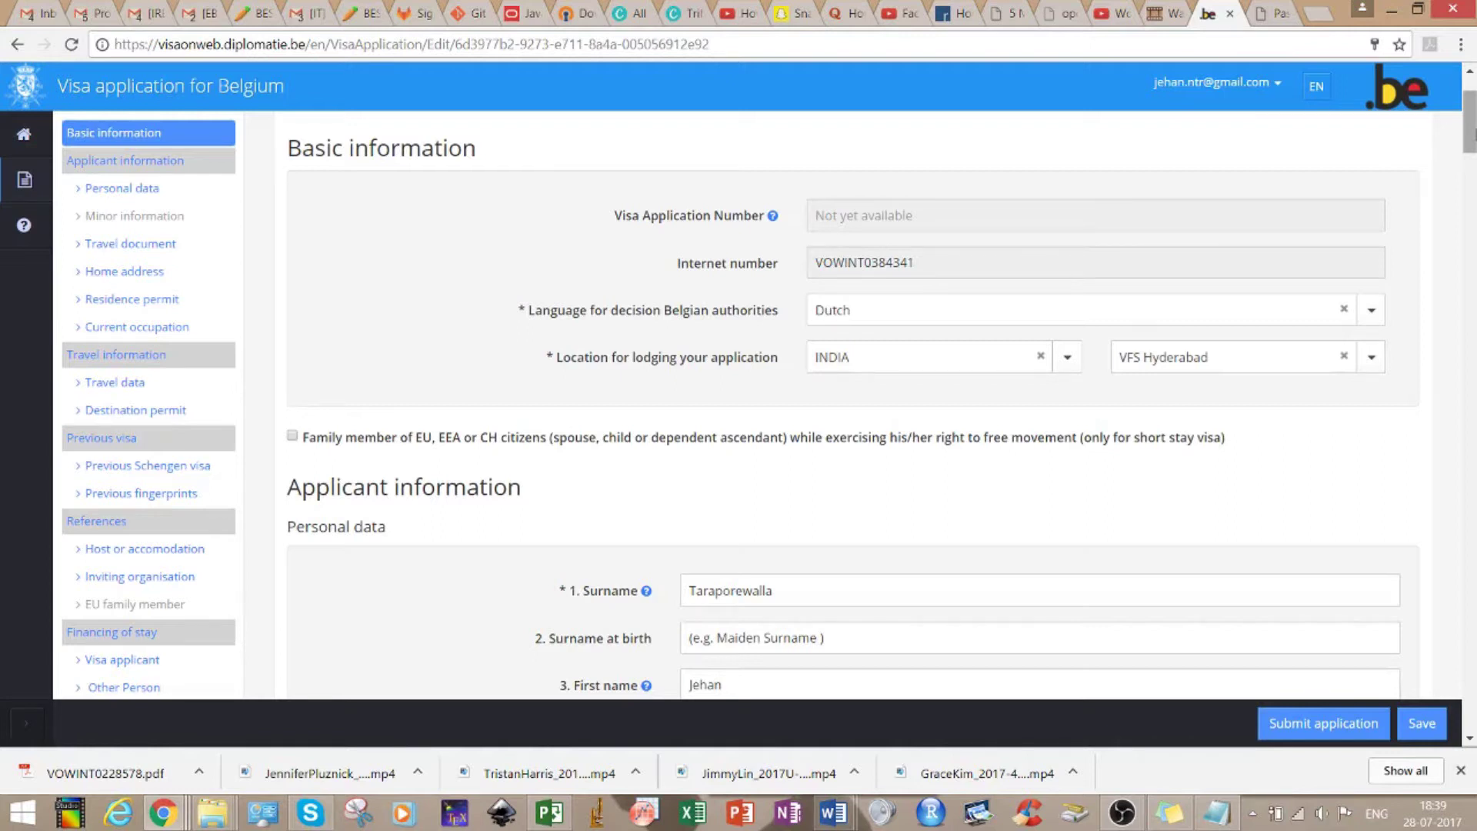
{"action": "left_click", "coordinate": [1373, 316]}
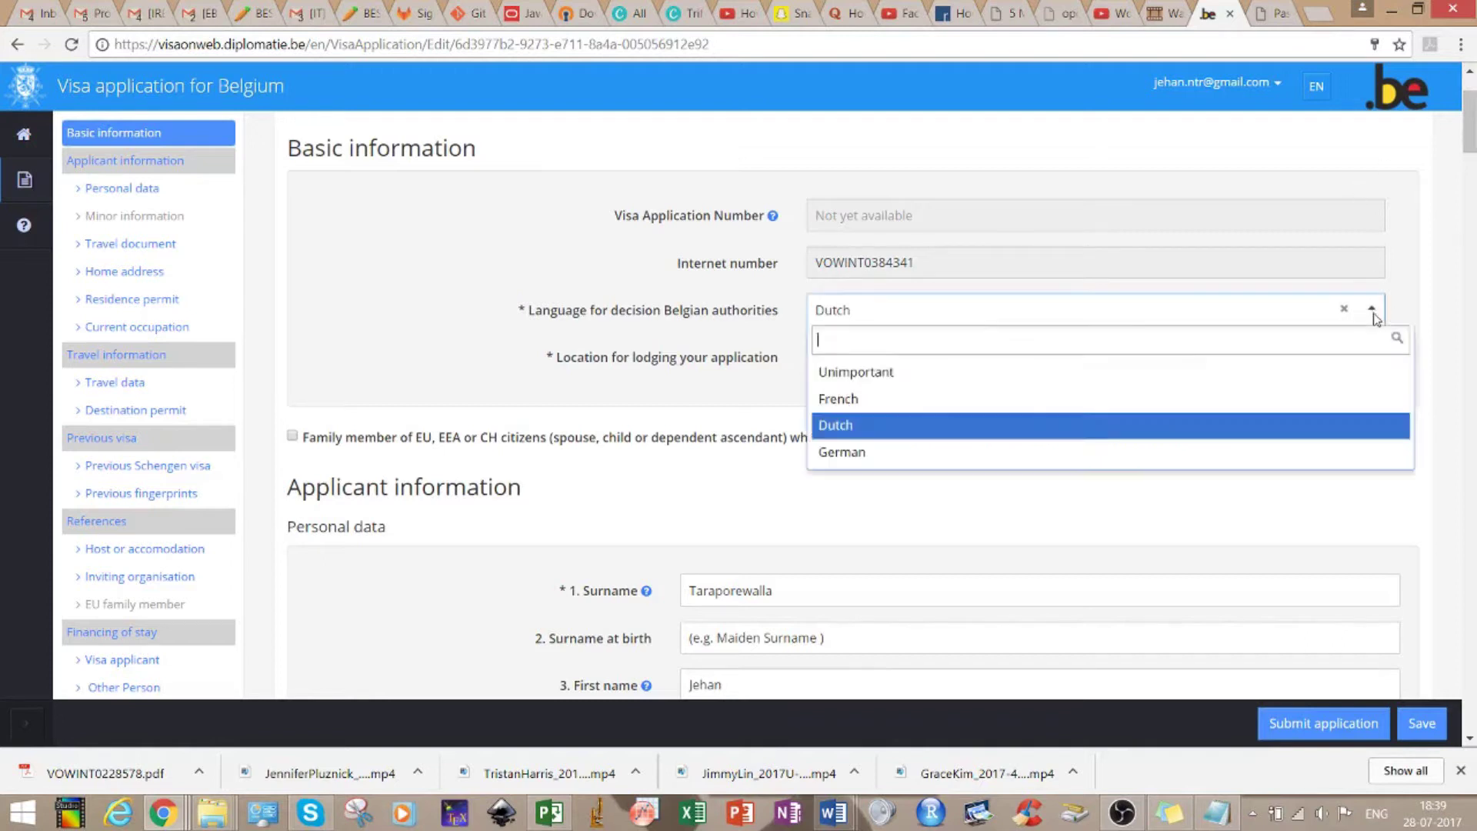
{"action": "left_click", "coordinate": [914, 424]}
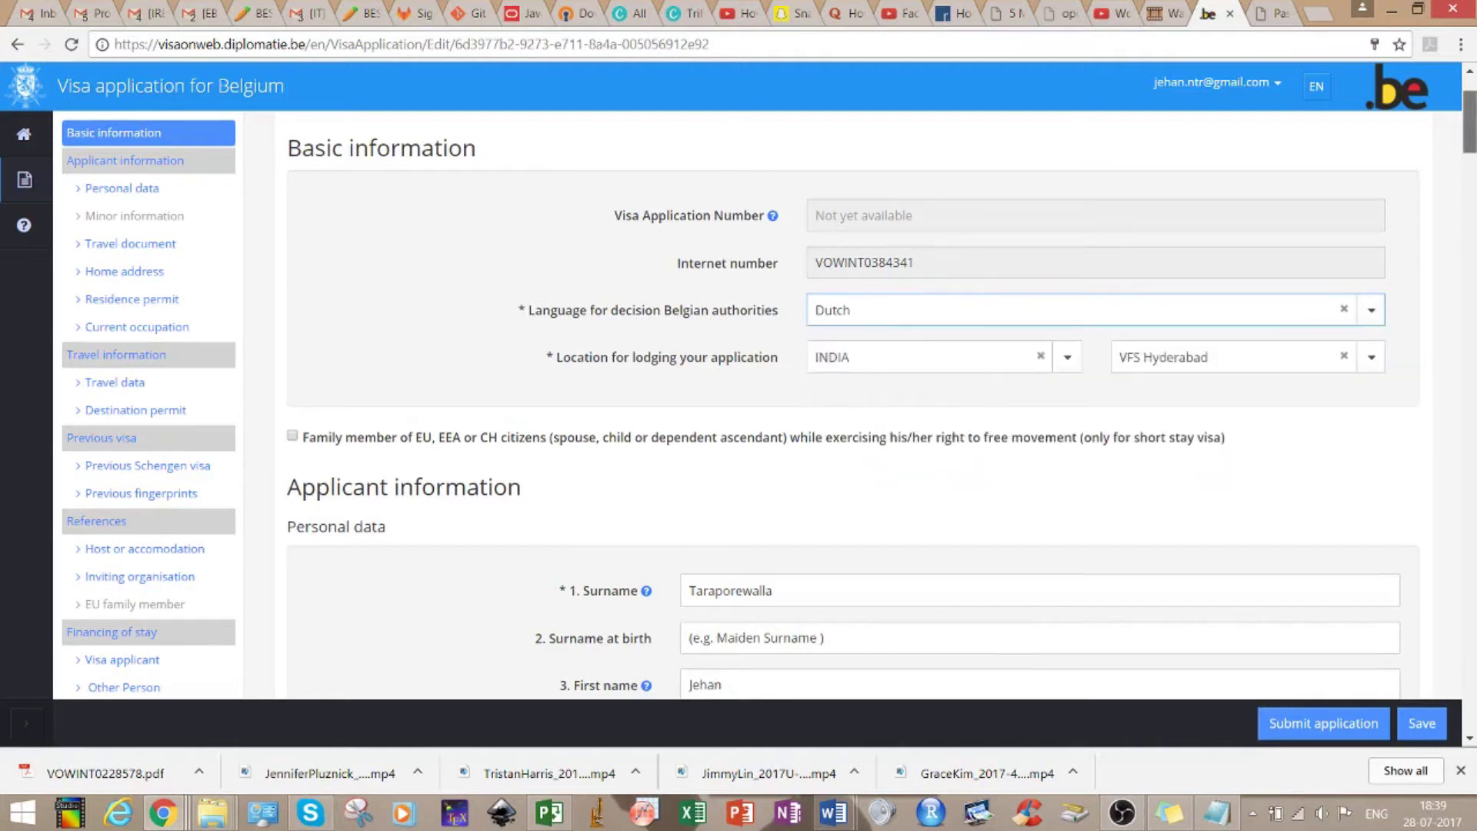
{"action": "scroll", "coordinate": [881, 397], "scroll_direction": "down", "scroll_amount": 1}
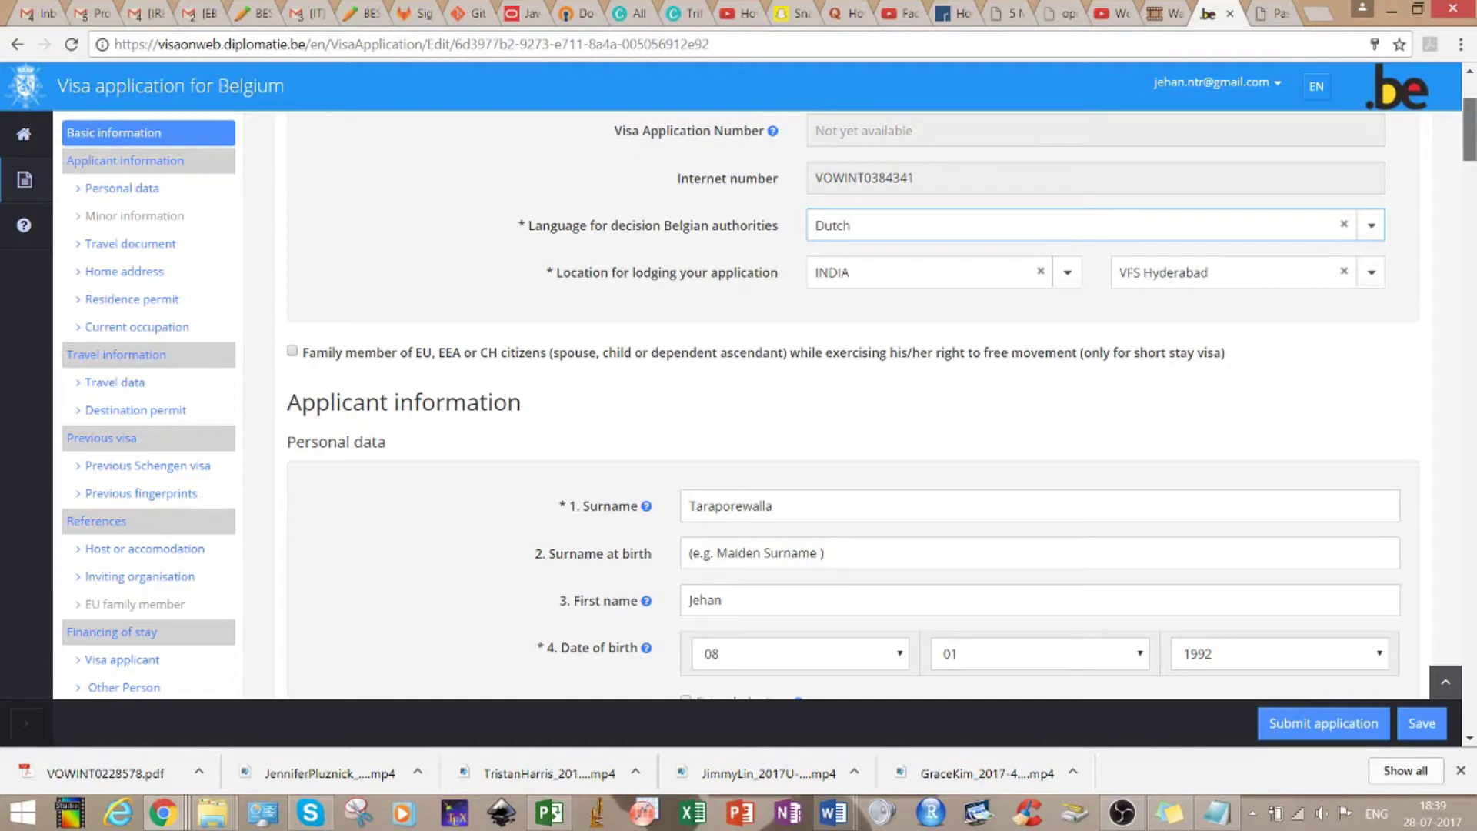
{"action": "scroll", "coordinate": [769, 400], "scroll_direction": "down", "scroll_amount": 3}
{"action": "scroll", "coordinate": [852, 404], "scroll_direction": "down", "scroll_amount": 2}
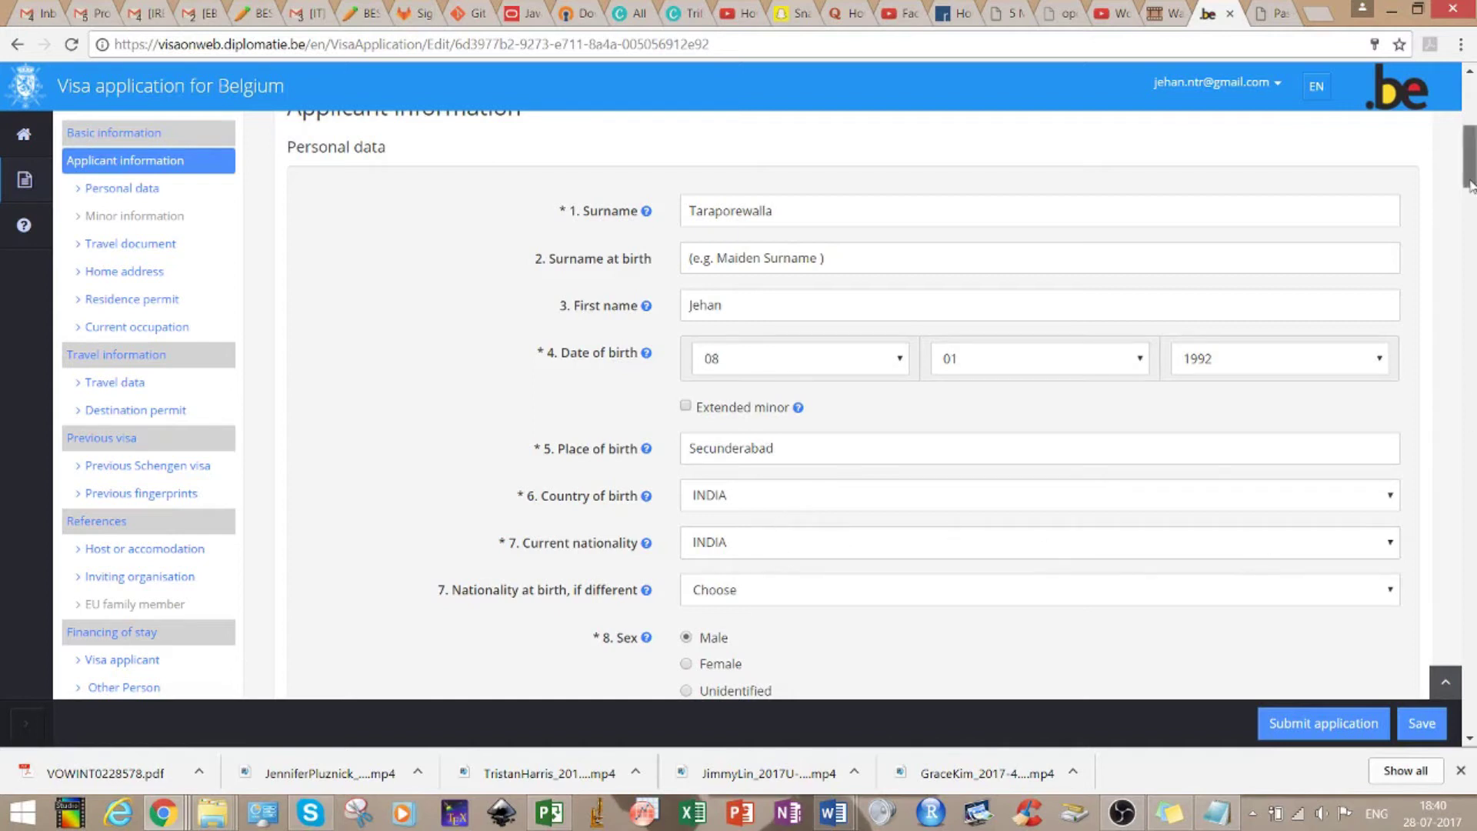
{"action": "scroll", "coordinate": [1473, 204], "scroll_direction": "down", "scroll_amount": 3}
{"action": "scroll", "coordinate": [1472, 206], "scroll_direction": "down", "scroll_amount": 2}
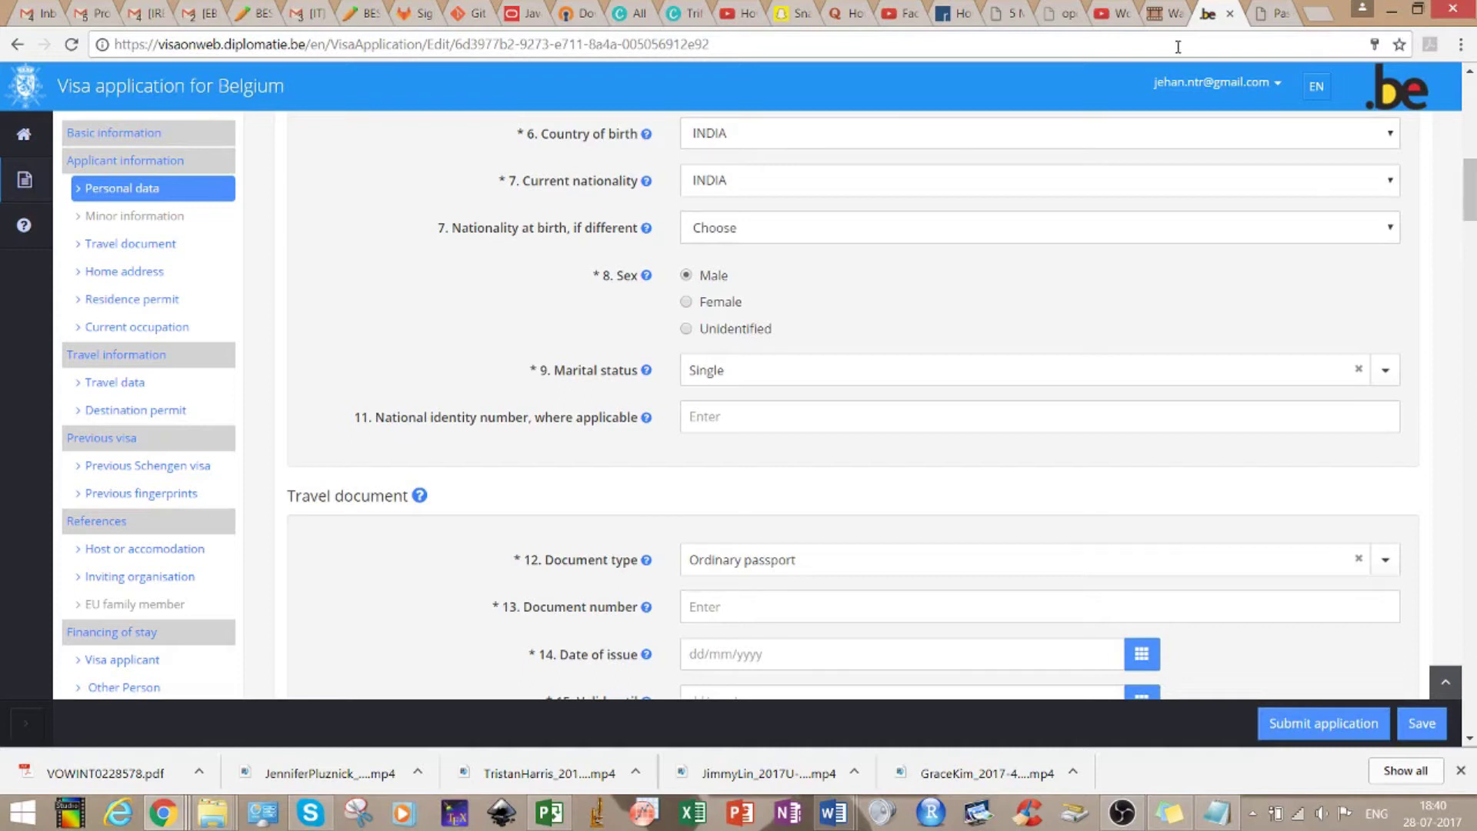
Check the India passport portal tab, then enter the applicant's passport number as Document number
{"action": "mouse_move", "coordinate": [648, 232]}
{"action": "mouse_move", "coordinate": [647, 376]}
{"action": "mouse_move", "coordinate": [644, 424]}
{"action": "left_click_drag", "start_coordinate": [1472, 193], "coordinate": [1472, 217]}
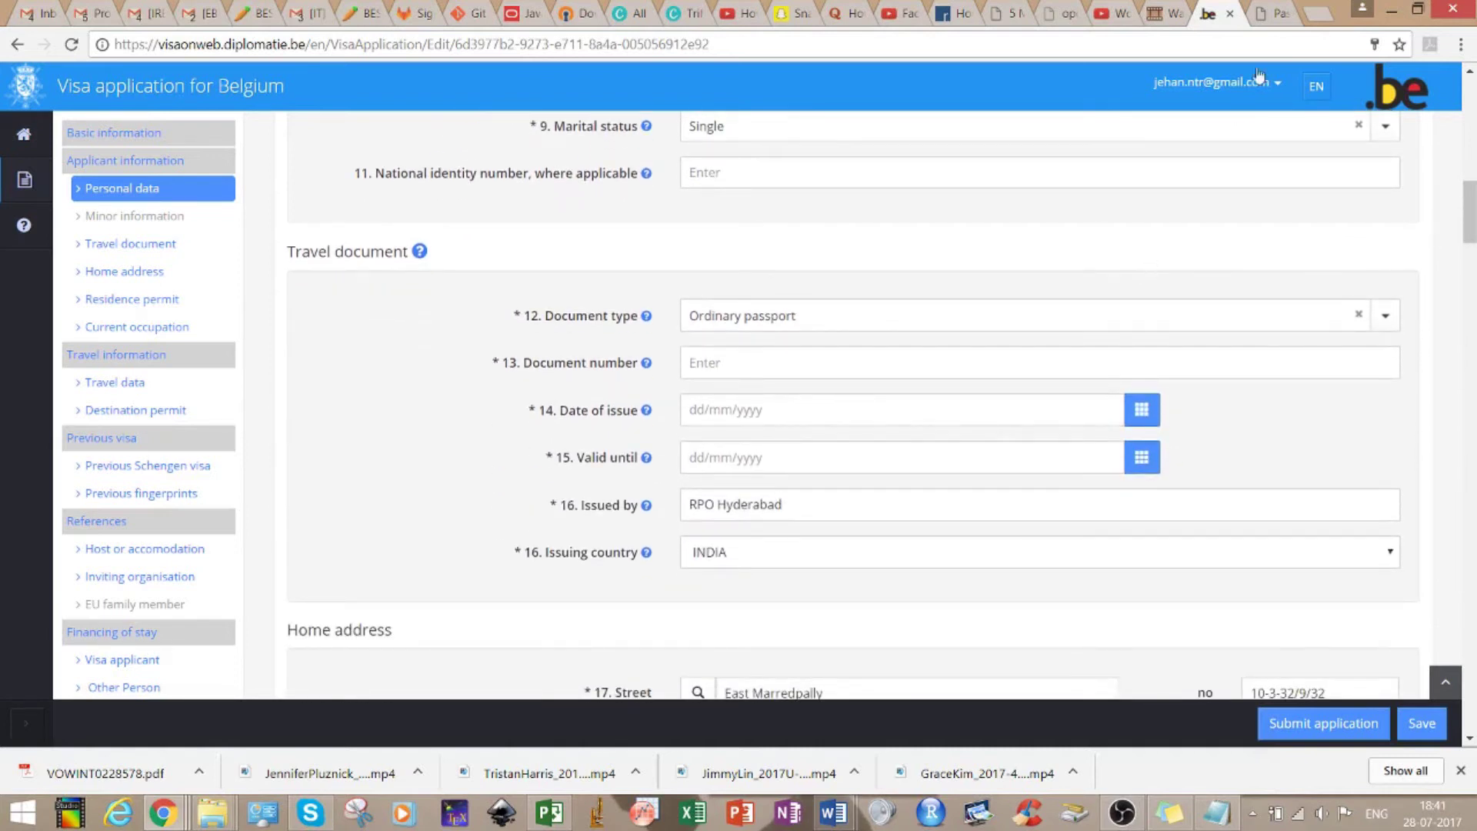
{"action": "left_click", "coordinate": [1268, 9]}
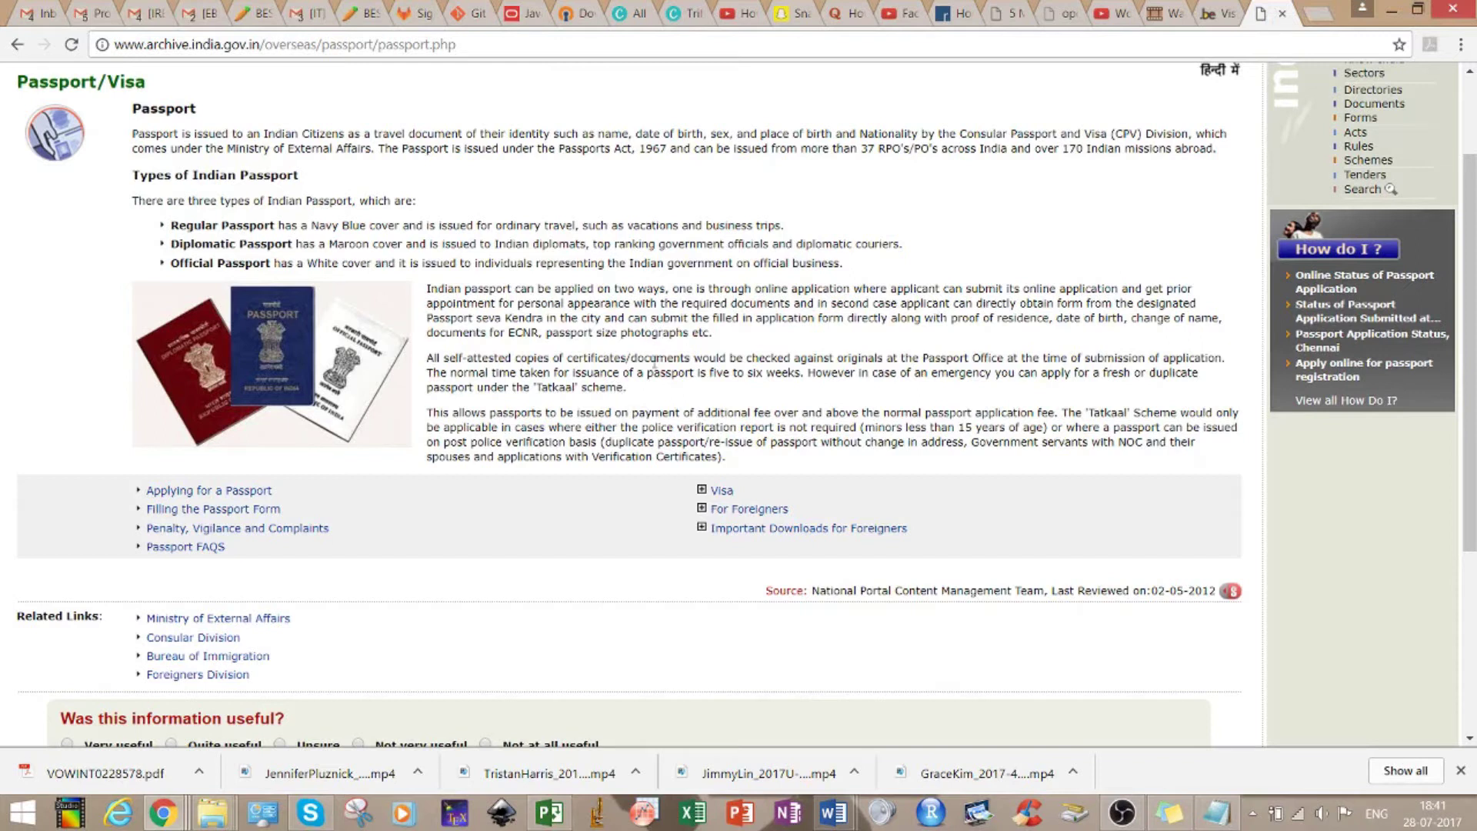
{"action": "left_click", "coordinate": [1210, 6]}
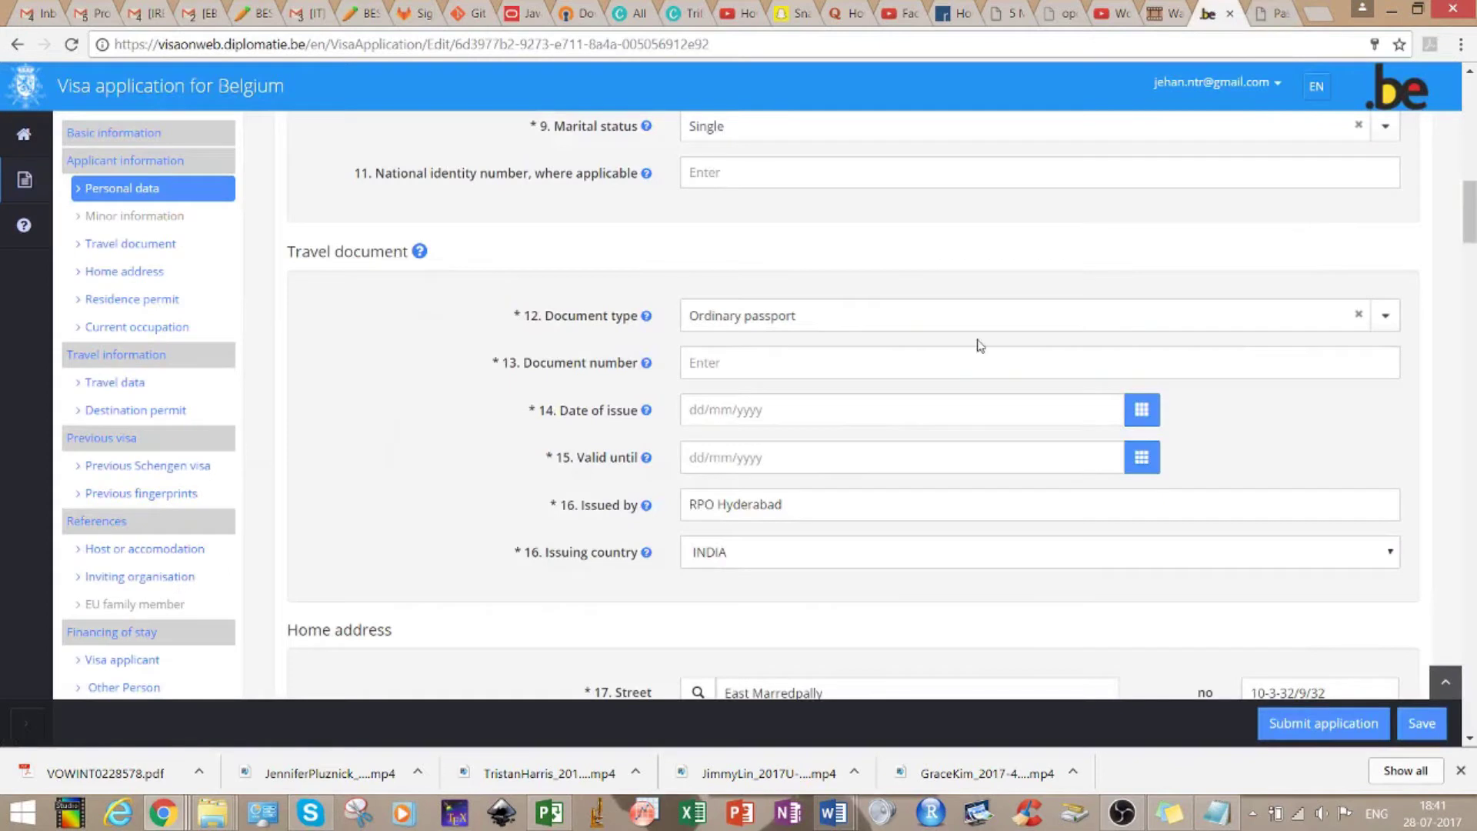
{"action": "left_click", "coordinate": [786, 369]}
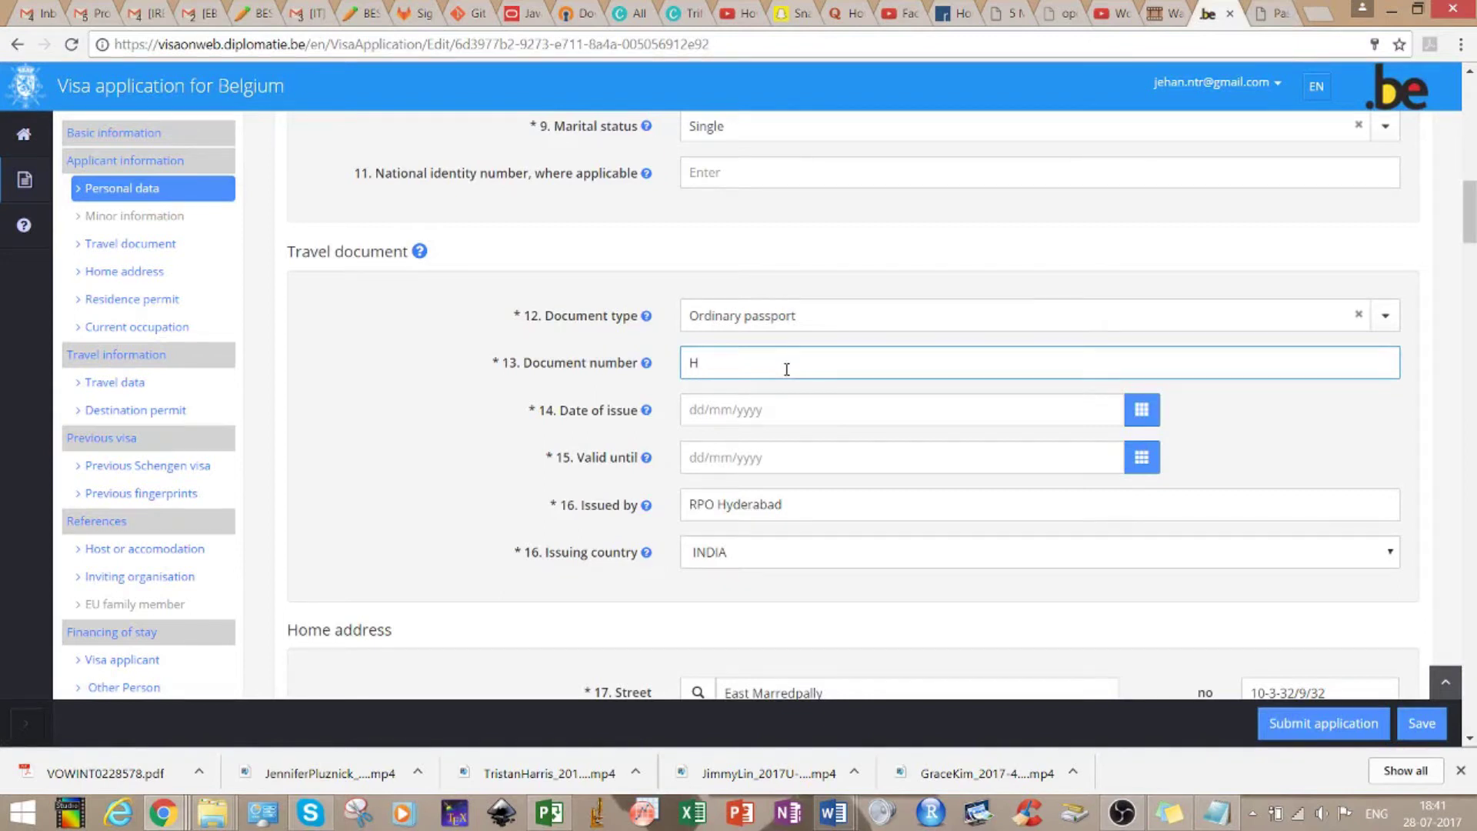
{"action": "scroll", "coordinate": [852, 403], "scroll_direction": "down", "scroll_amount": 5}
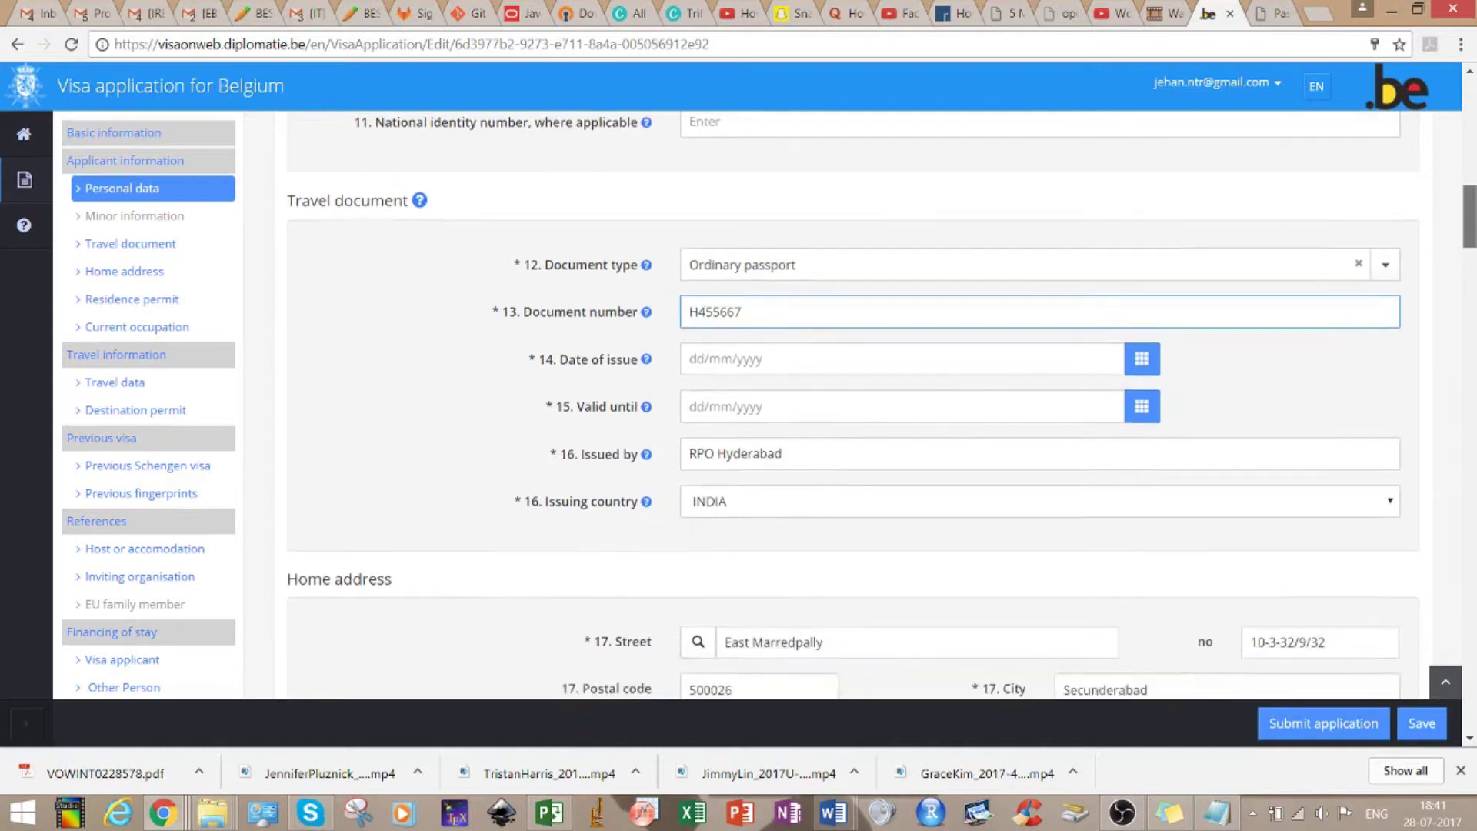
{"action": "scroll", "coordinate": [852, 403], "scroll_direction": "down", "scroll_amount": 1}
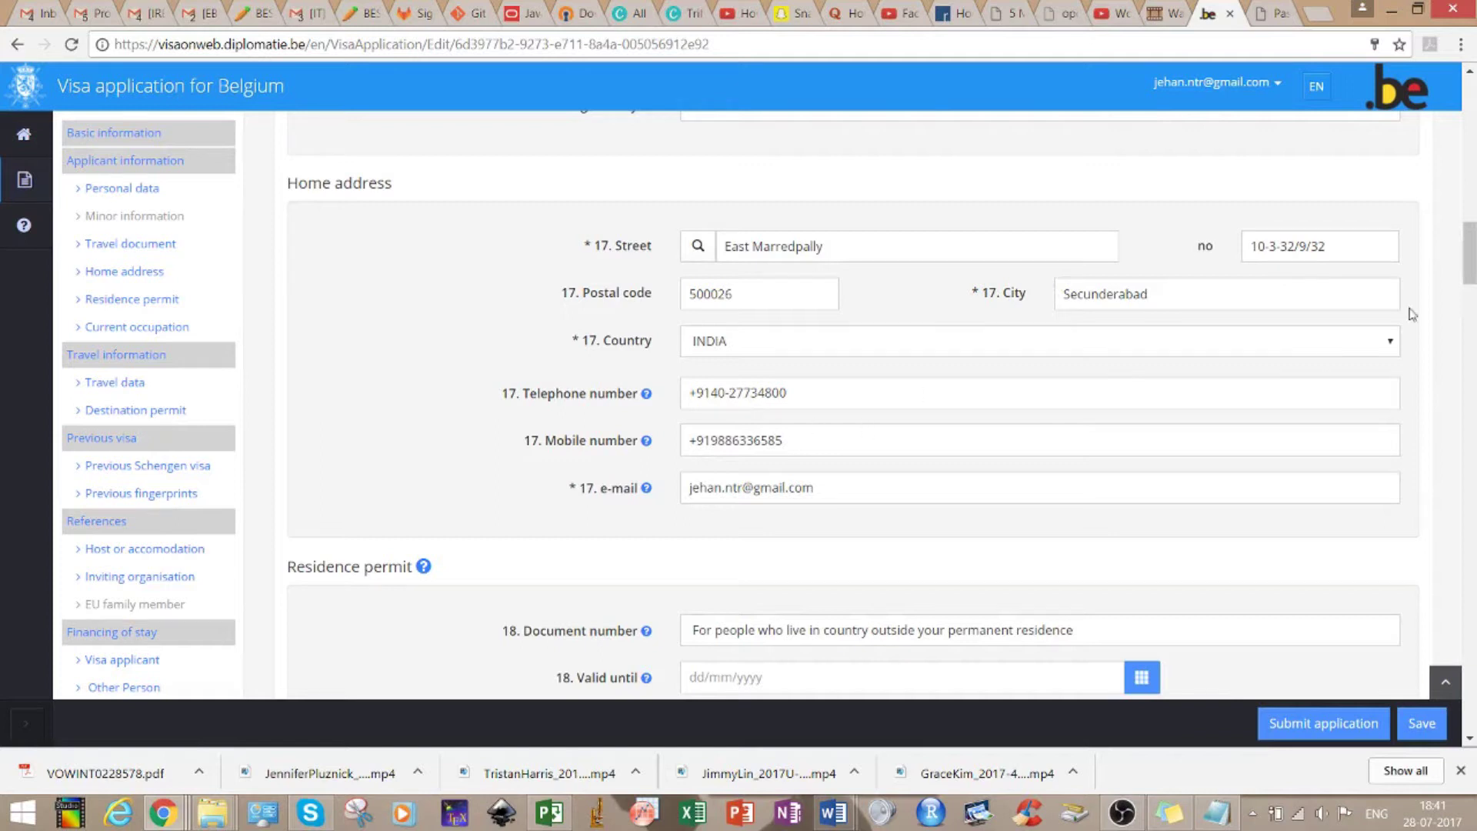
{"action": "left_click_drag", "start_coordinate": [1470, 265], "coordinate": [1469, 263]}
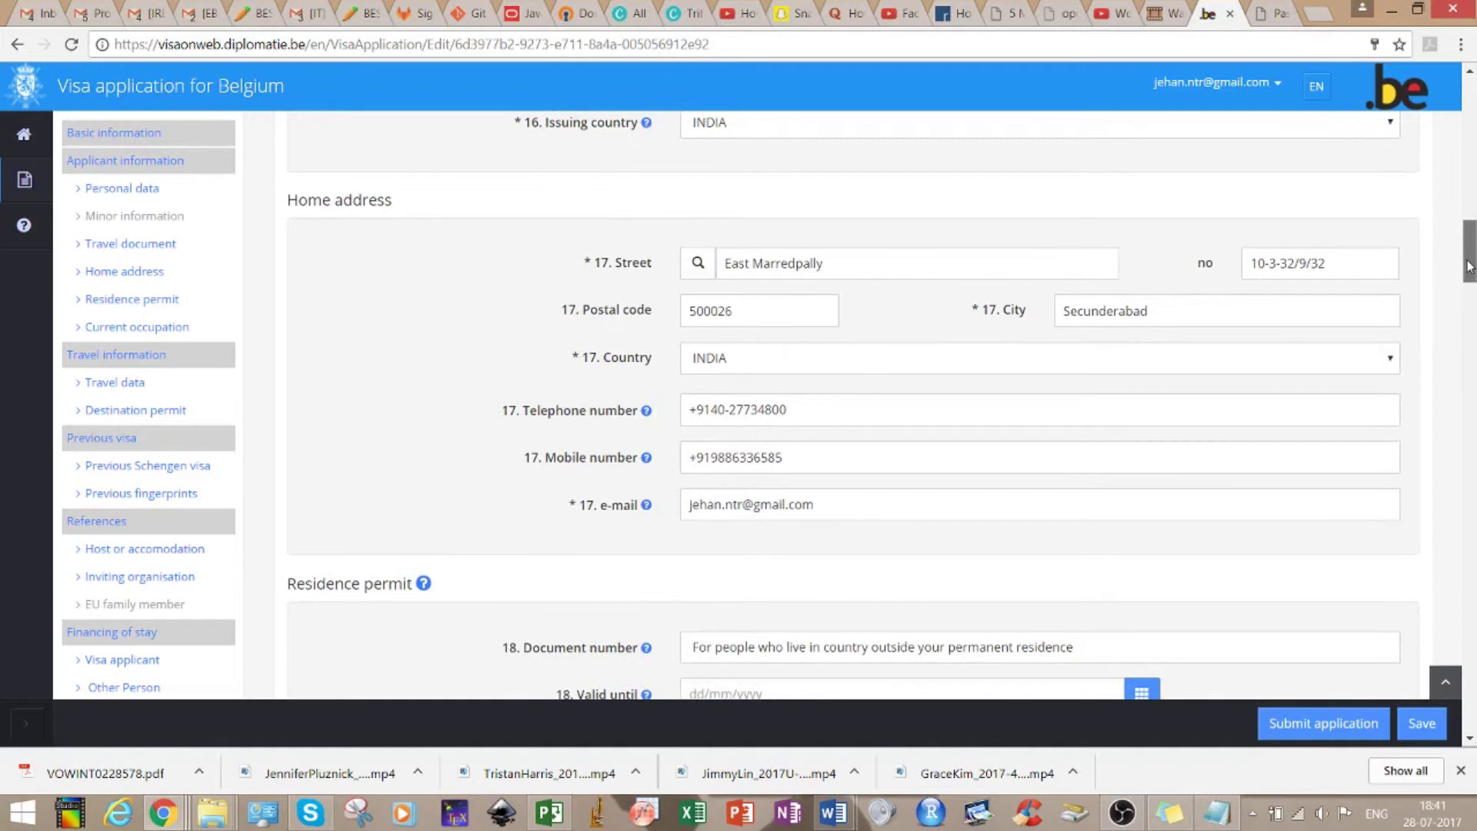
{"action": "left_click_drag", "start_coordinate": [1469, 265], "coordinate": [1384, 267]}
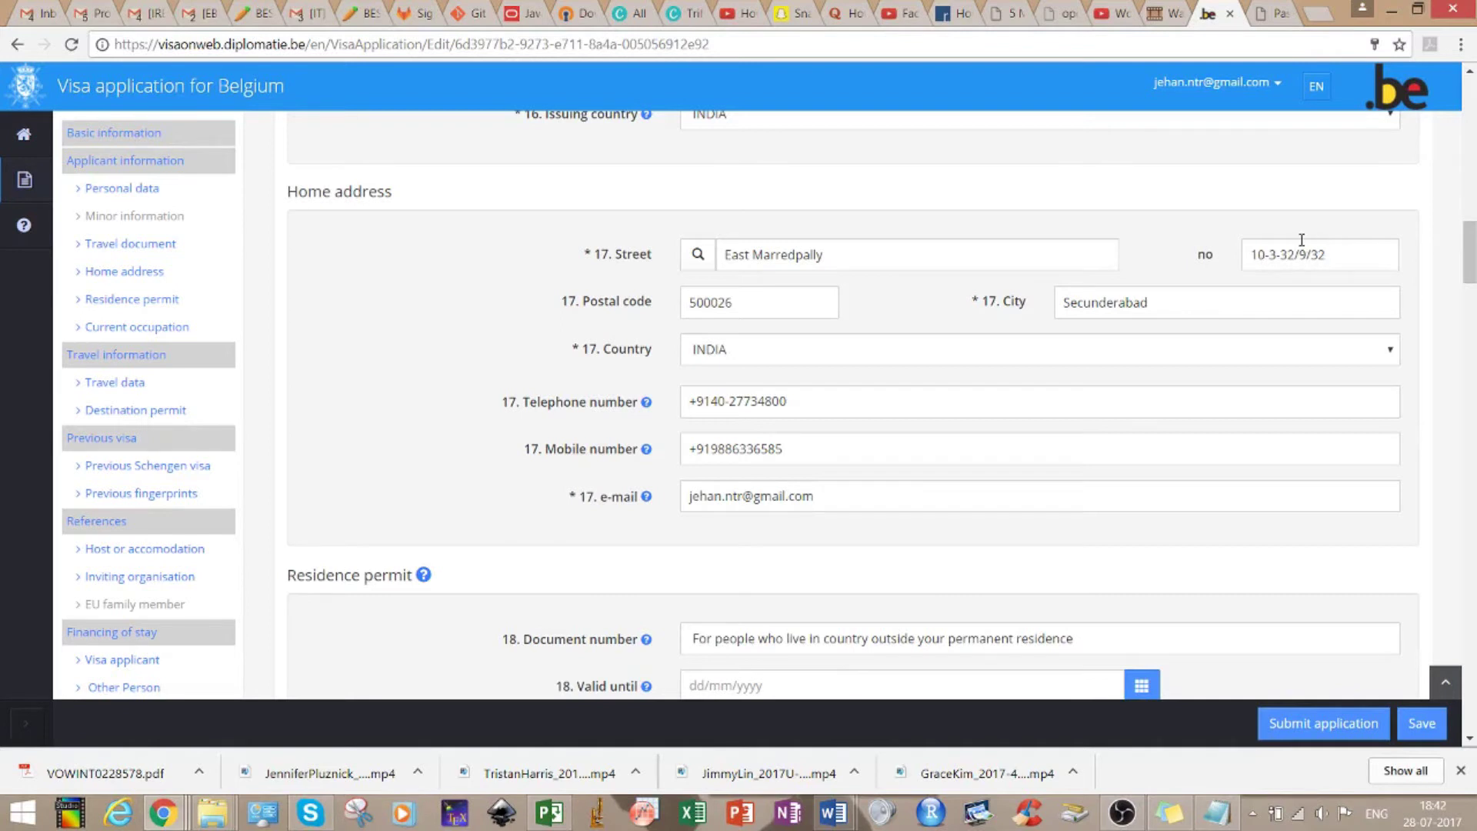
{"action": "scroll", "coordinate": [1471, 254], "scroll_direction": "down", "scroll_amount": 4}
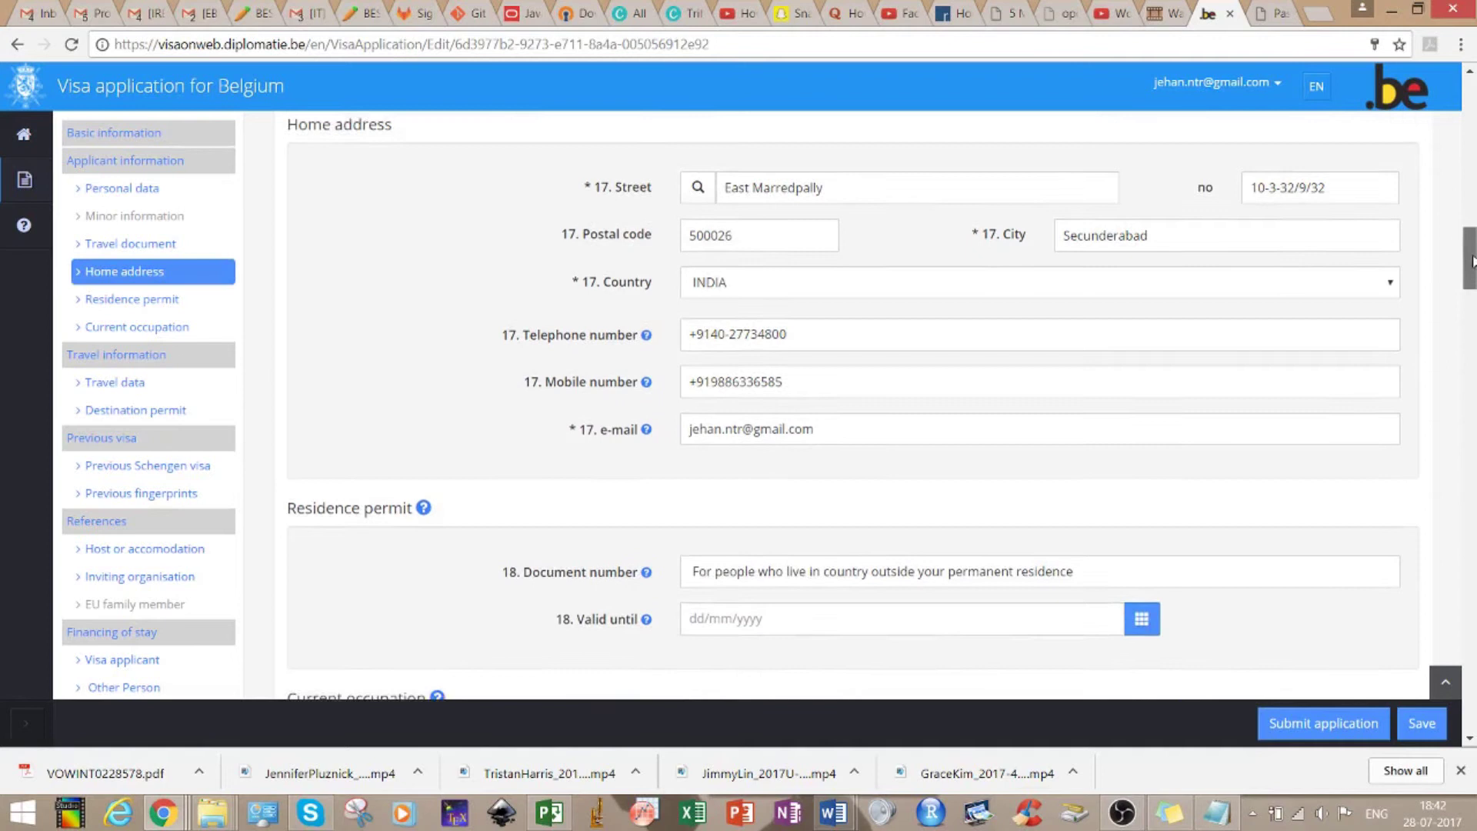
{"action": "scroll", "coordinate": [852, 403], "scroll_direction": "down", "scroll_amount": 1}
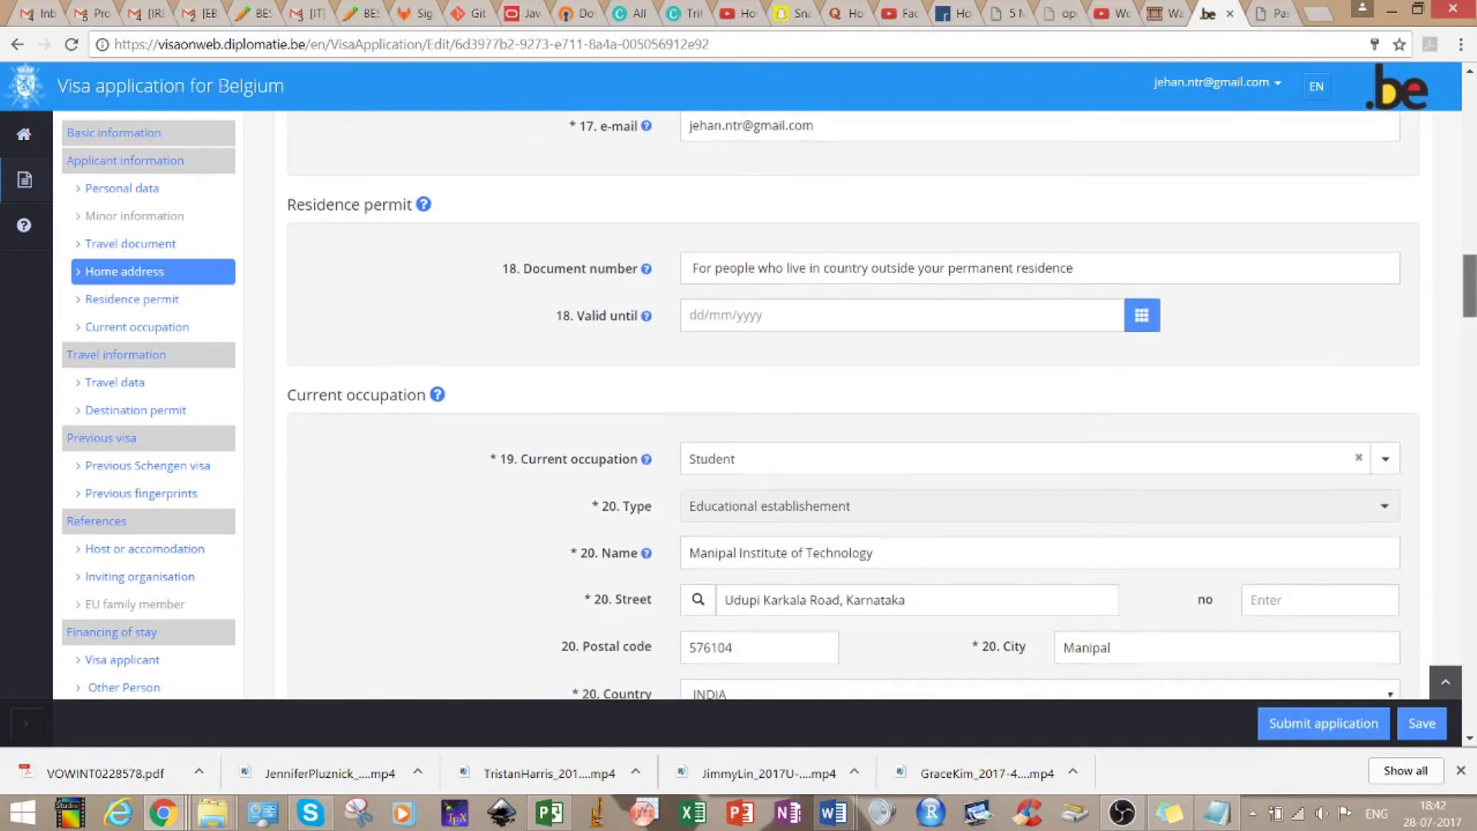
{"action": "mouse_move", "coordinate": [425, 209]}
{"action": "left_click_drag", "start_coordinate": [1472, 295], "coordinate": [1471, 316]}
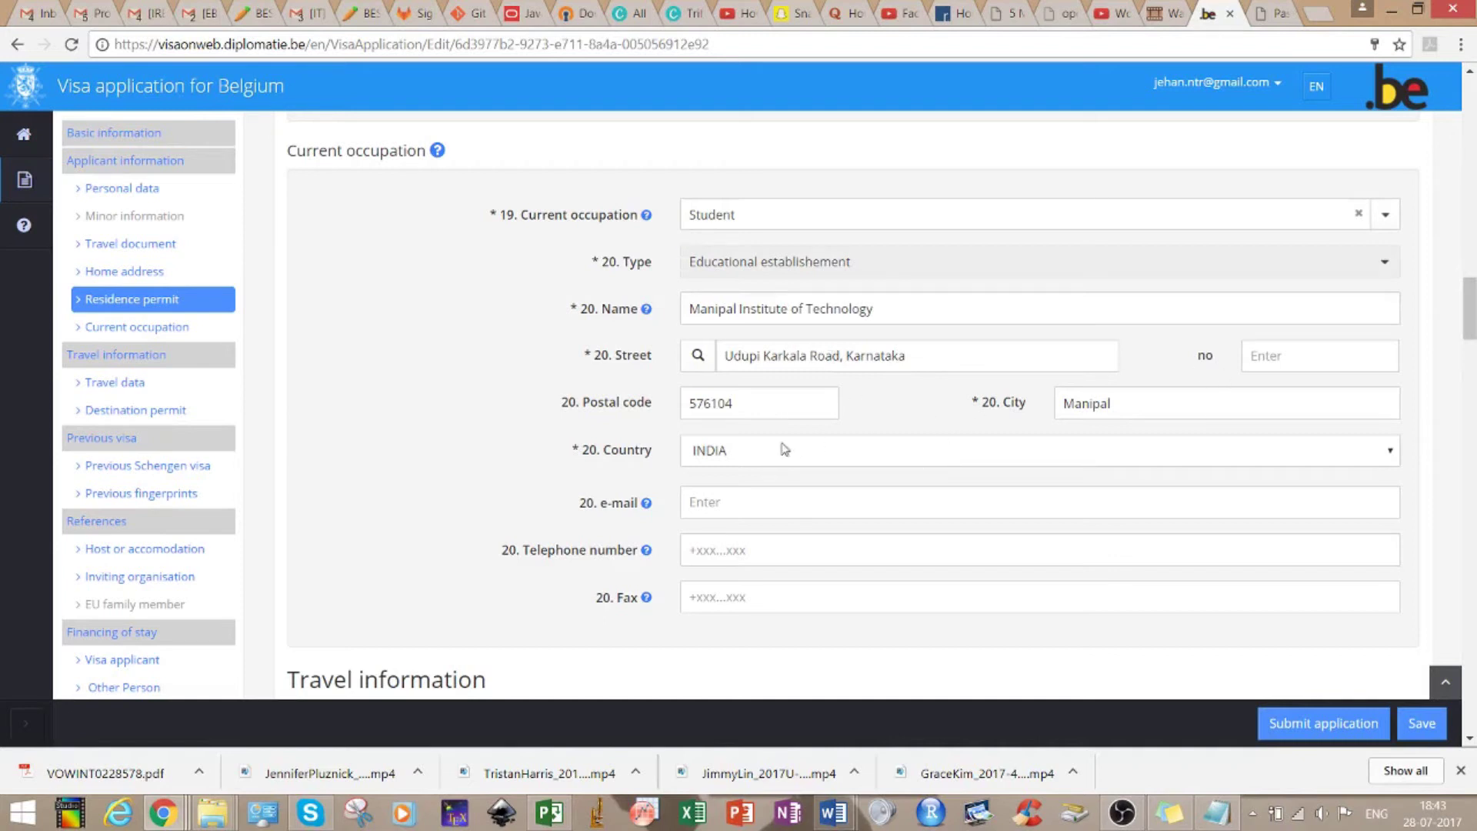
{"action": "left_click_drag", "start_coordinate": [1468, 321], "coordinate": [1468, 370]}
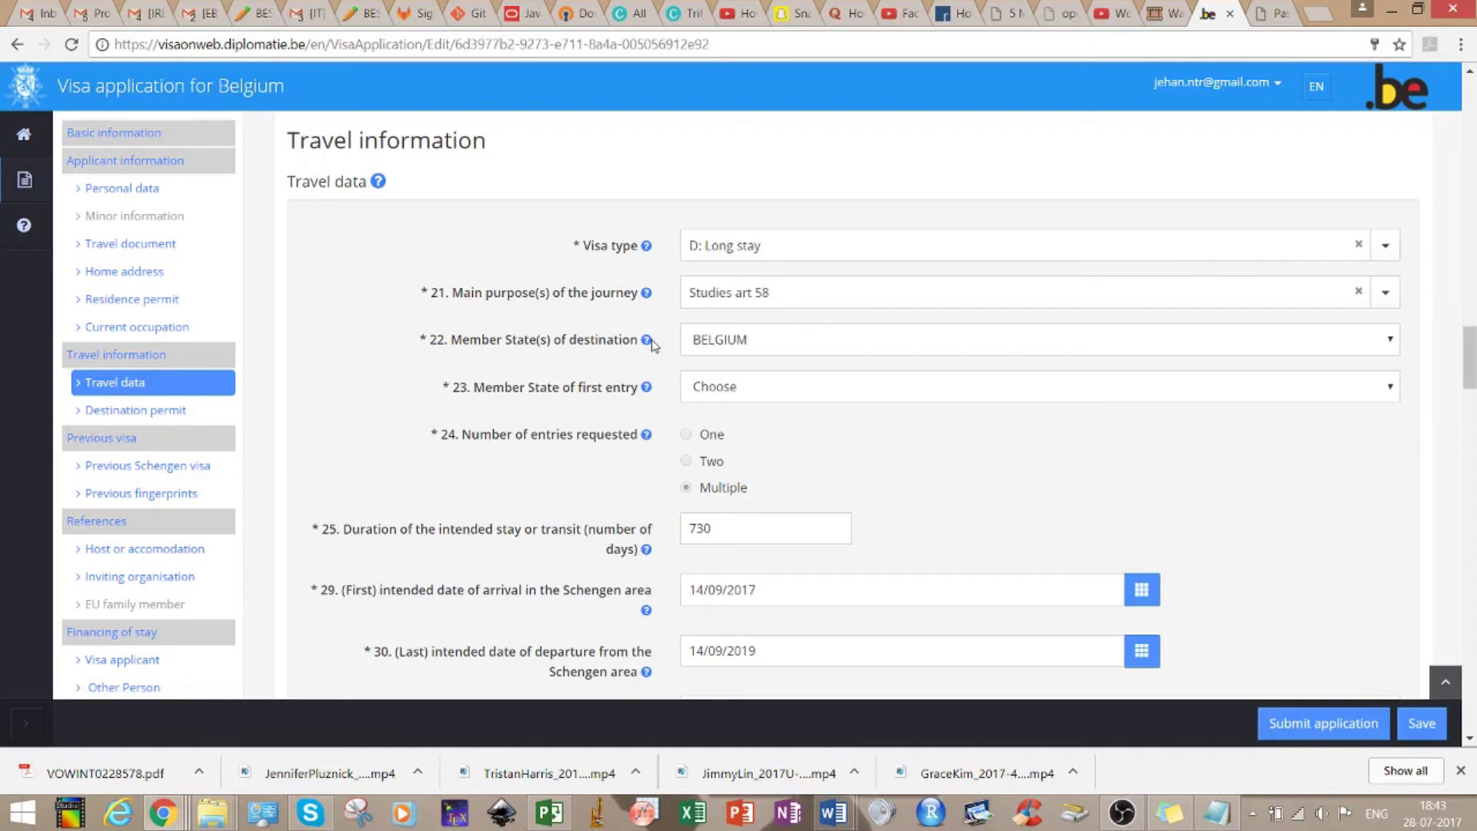
Choose BELGIUM as the 23. Member State of first entry
{"action": "mouse_move", "coordinate": [650, 346]}
{"action": "left_click", "coordinate": [726, 401]}
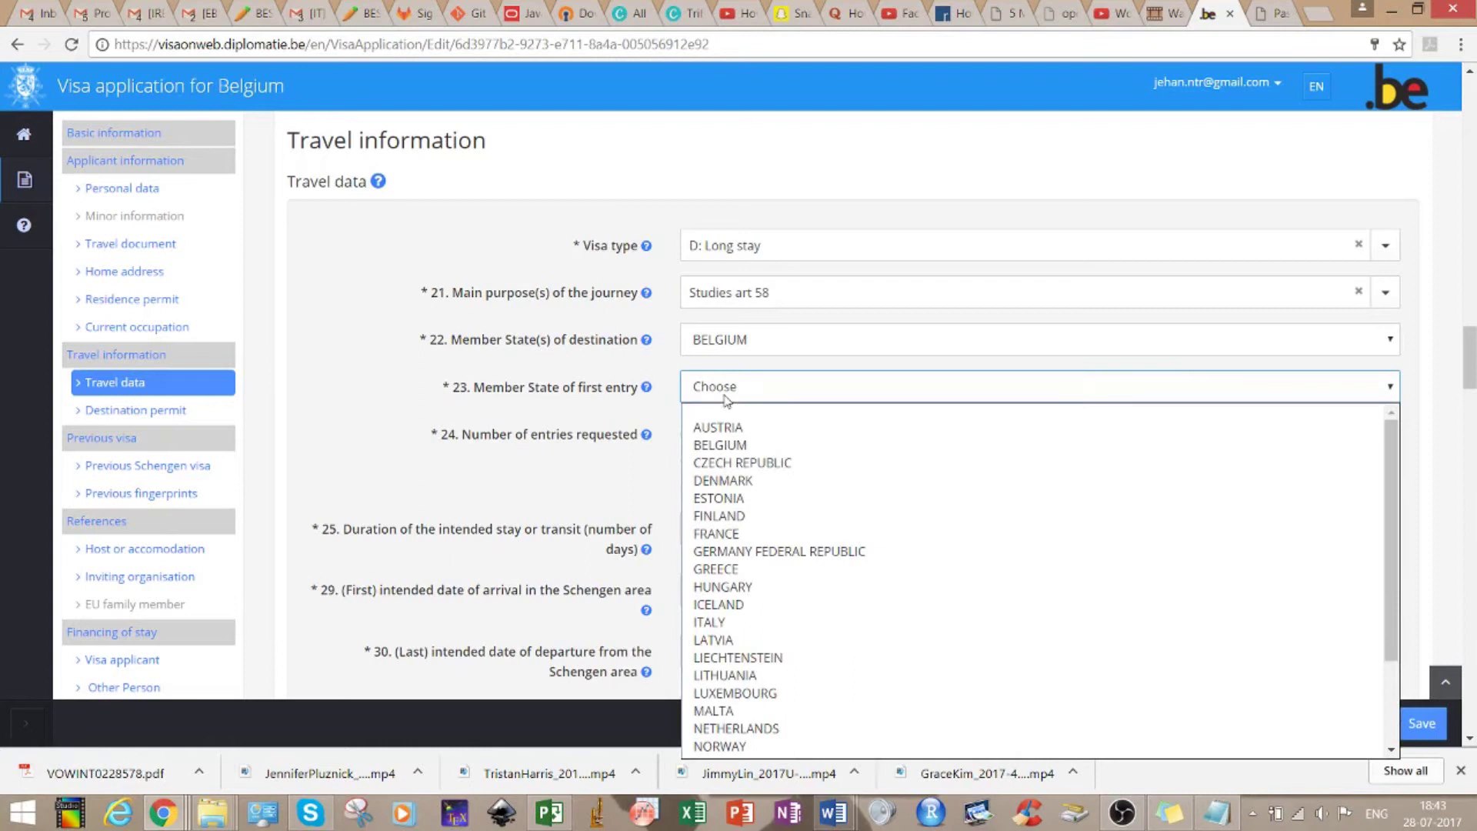
{"action": "left_click", "coordinate": [623, 405]}
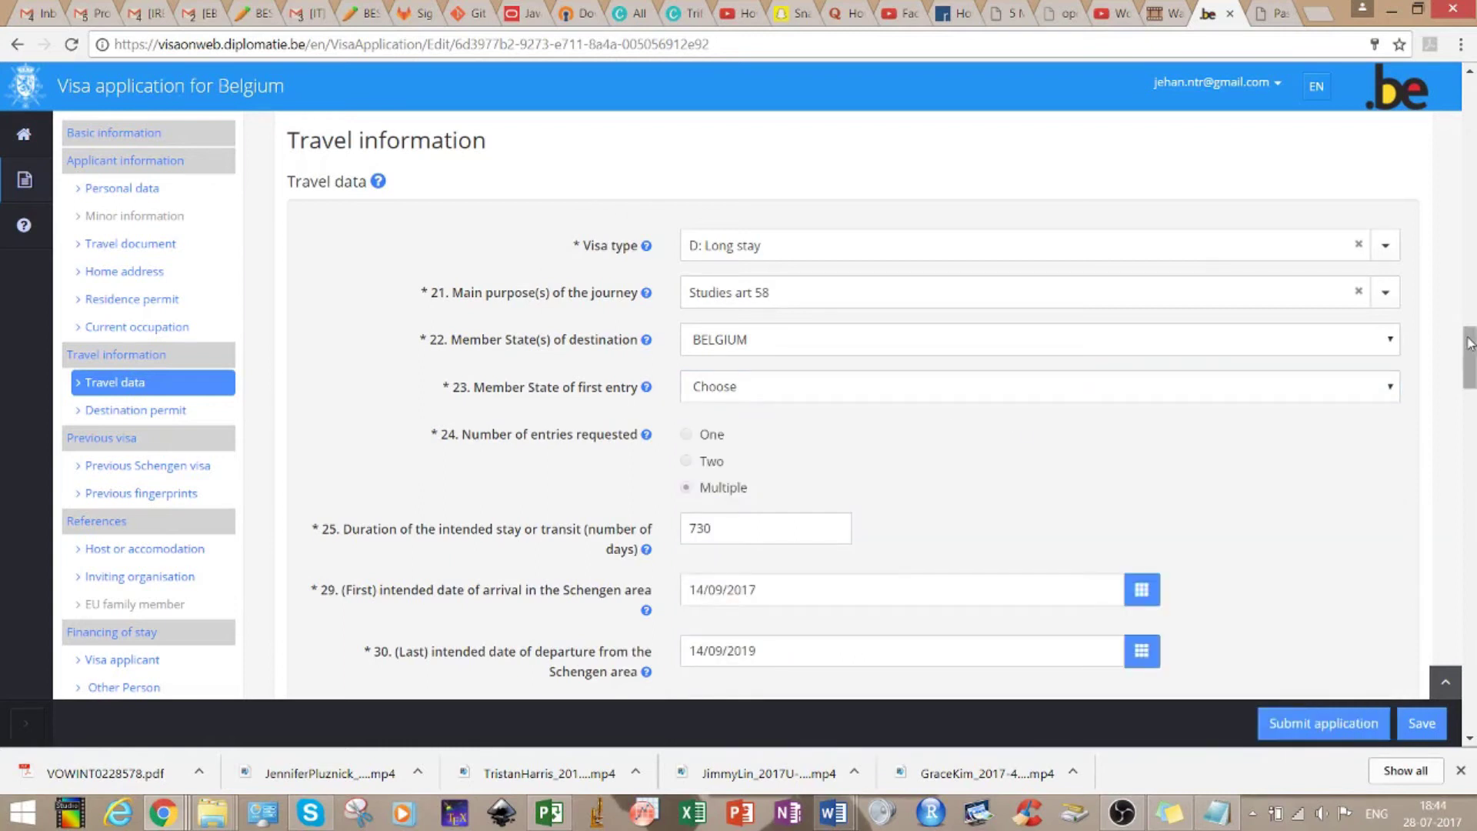
{"action": "left_click_drag", "start_coordinate": [1469, 344], "coordinate": [1469, 362]}
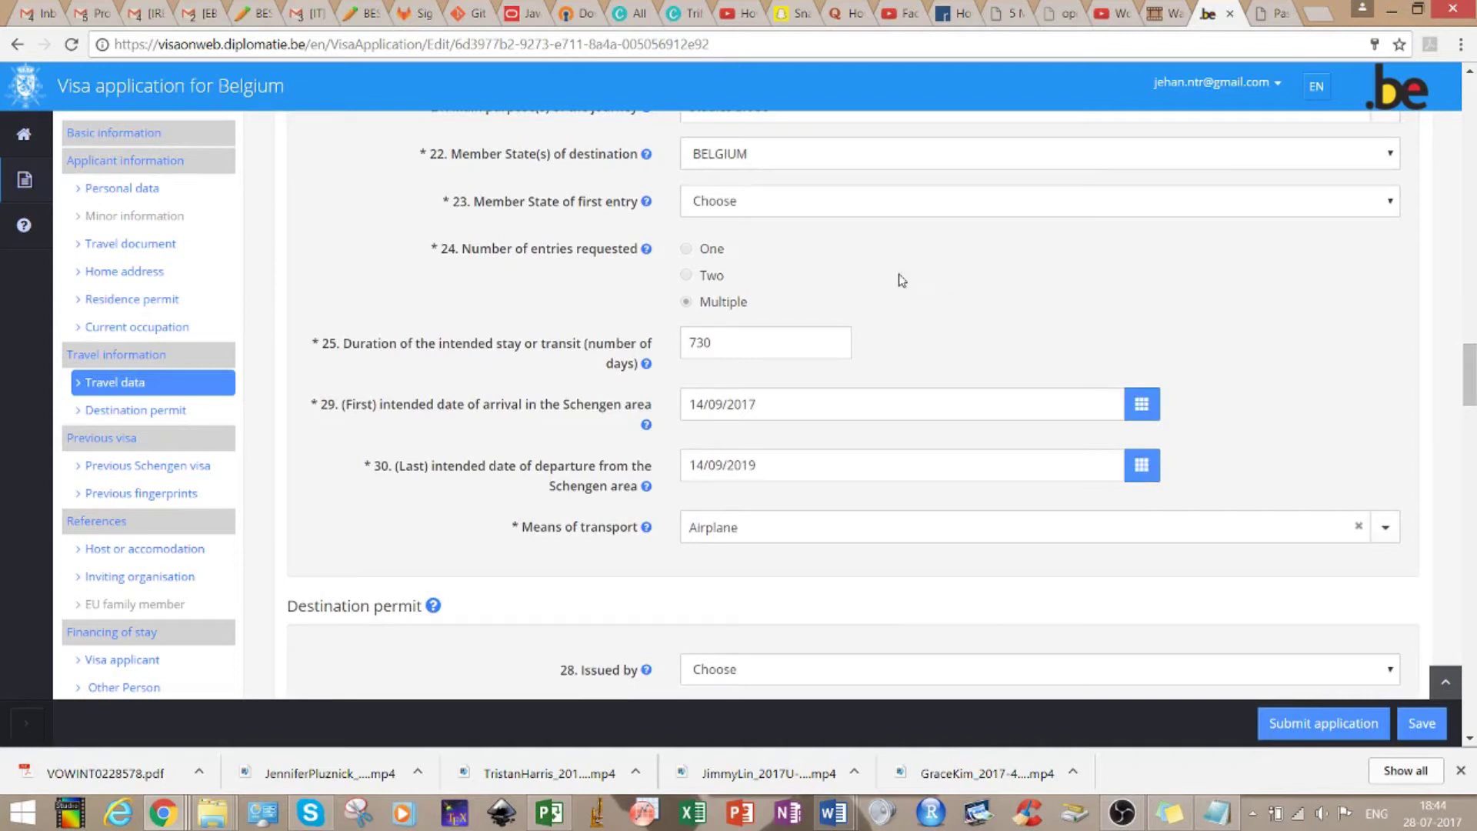
{"action": "left_click", "coordinate": [709, 208]}
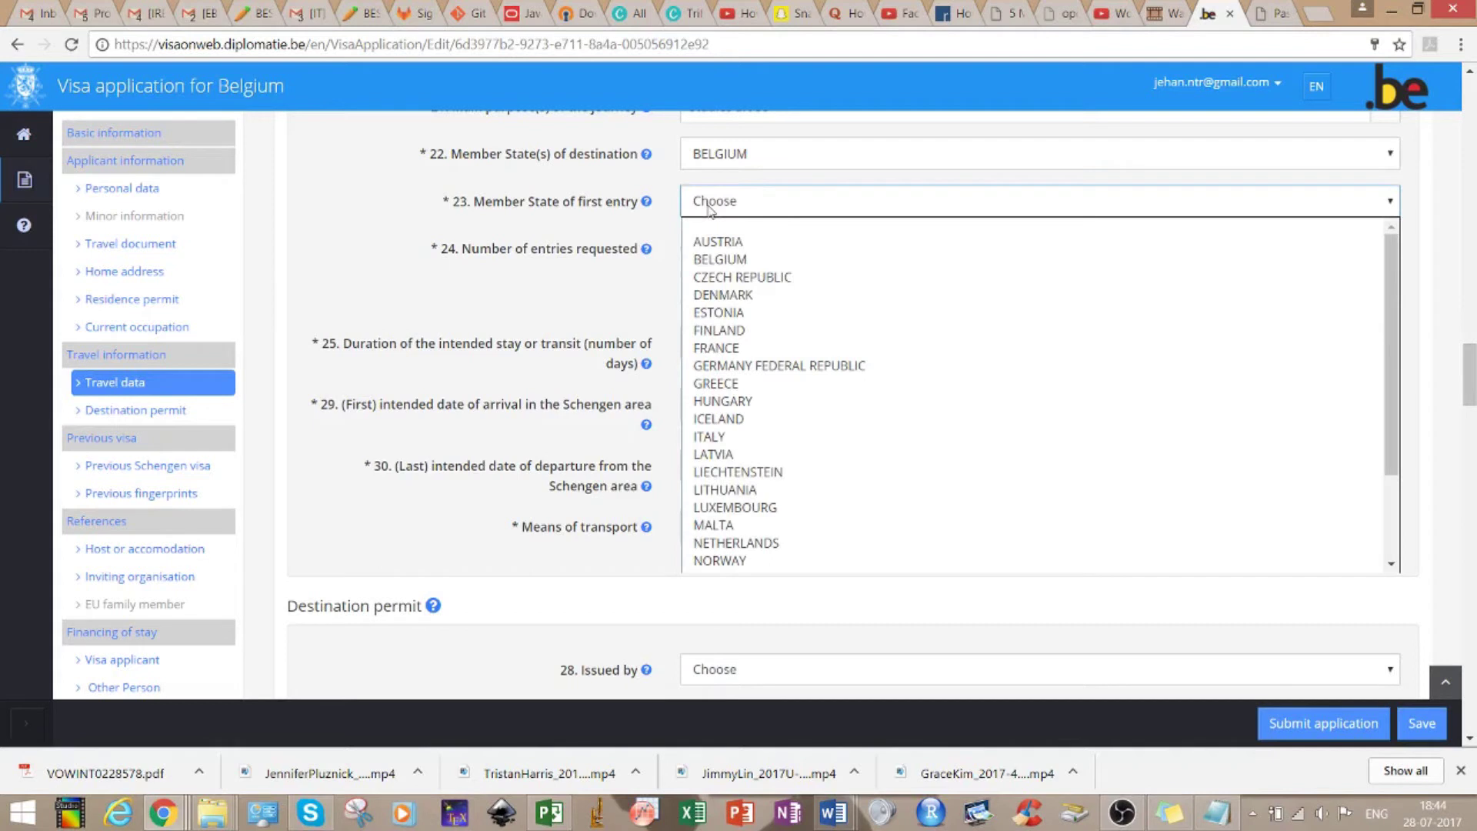
{"action": "key", "text": "b"}
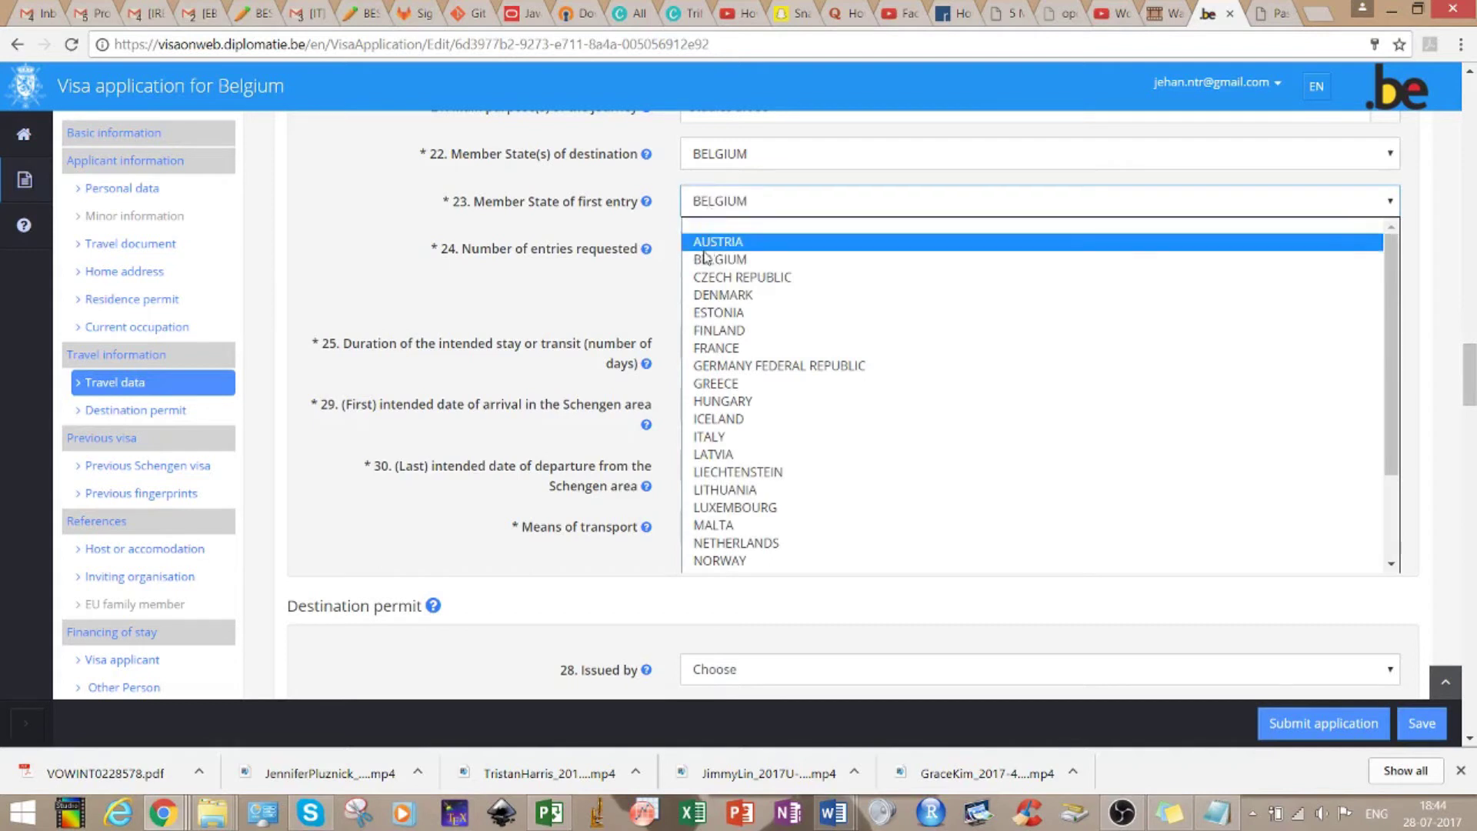
{"action": "left_click", "coordinate": [707, 260]}
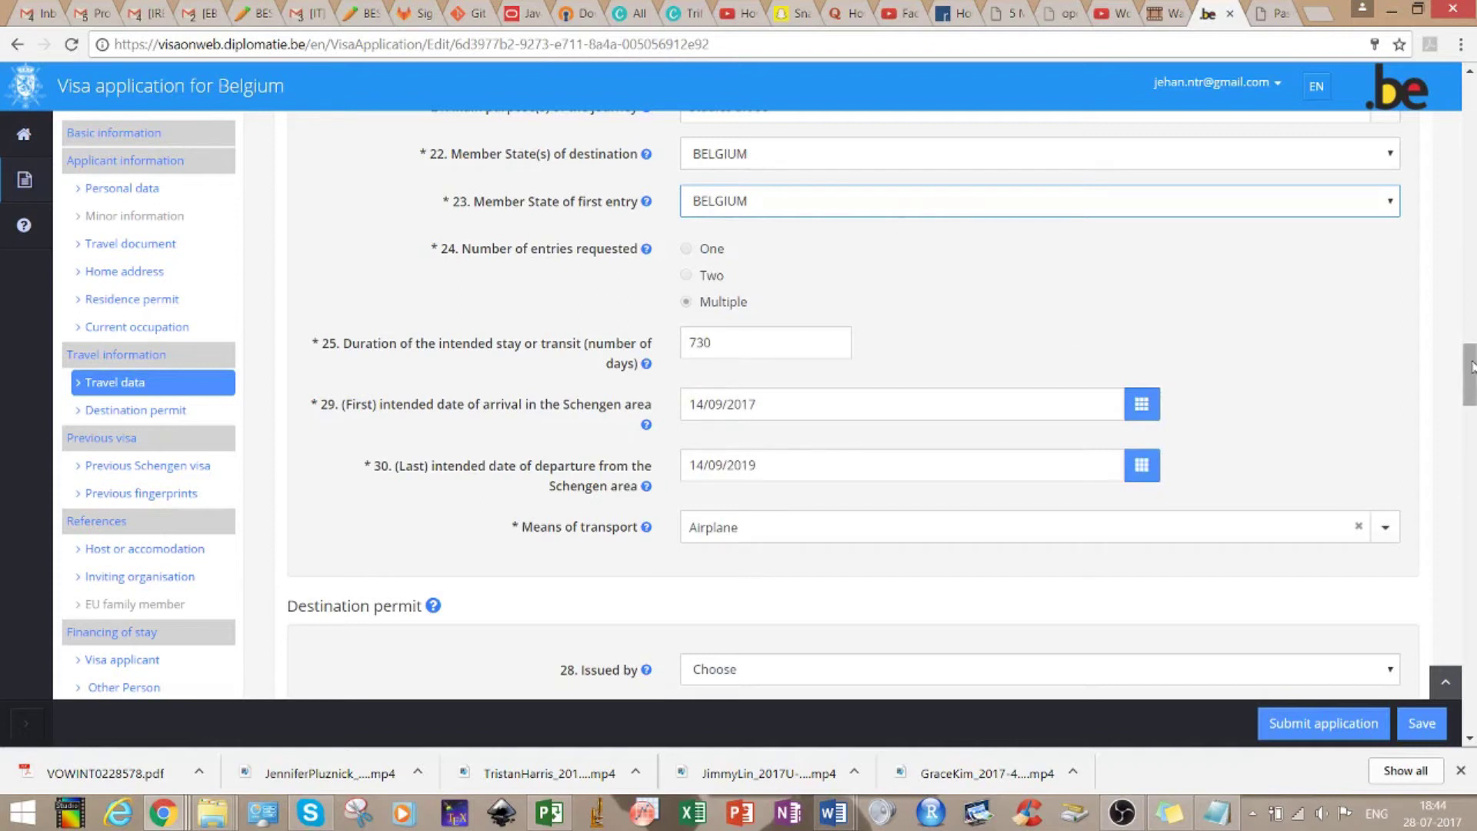
{"action": "left_click_drag", "start_coordinate": [1471, 366], "coordinate": [1471, 401]}
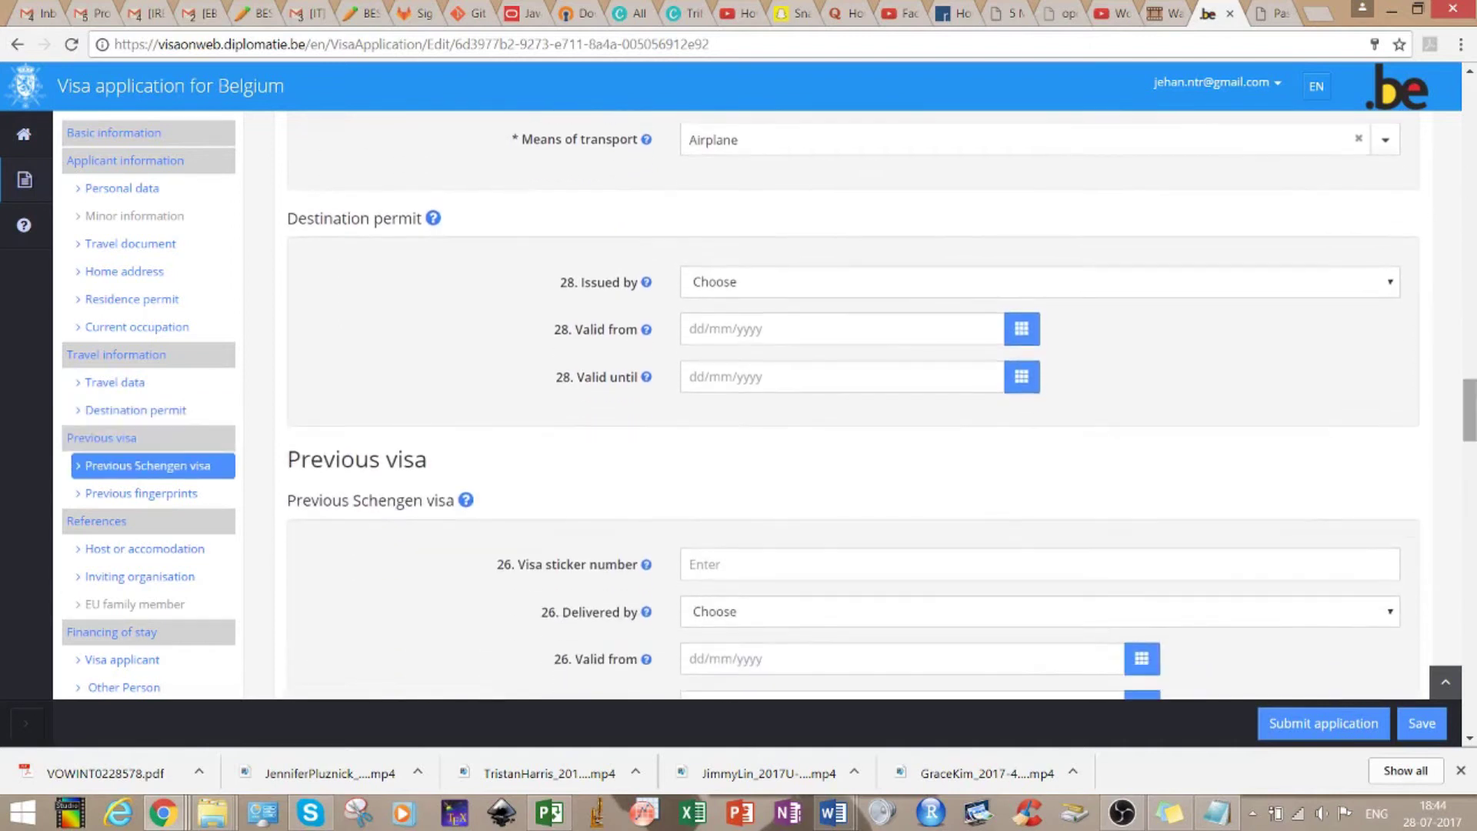
Scroll down to the References host or accommodation section
{"action": "mouse_move", "coordinate": [435, 225]}
{"action": "left_click_drag", "start_coordinate": [1471, 389], "coordinate": [1471, 425]}
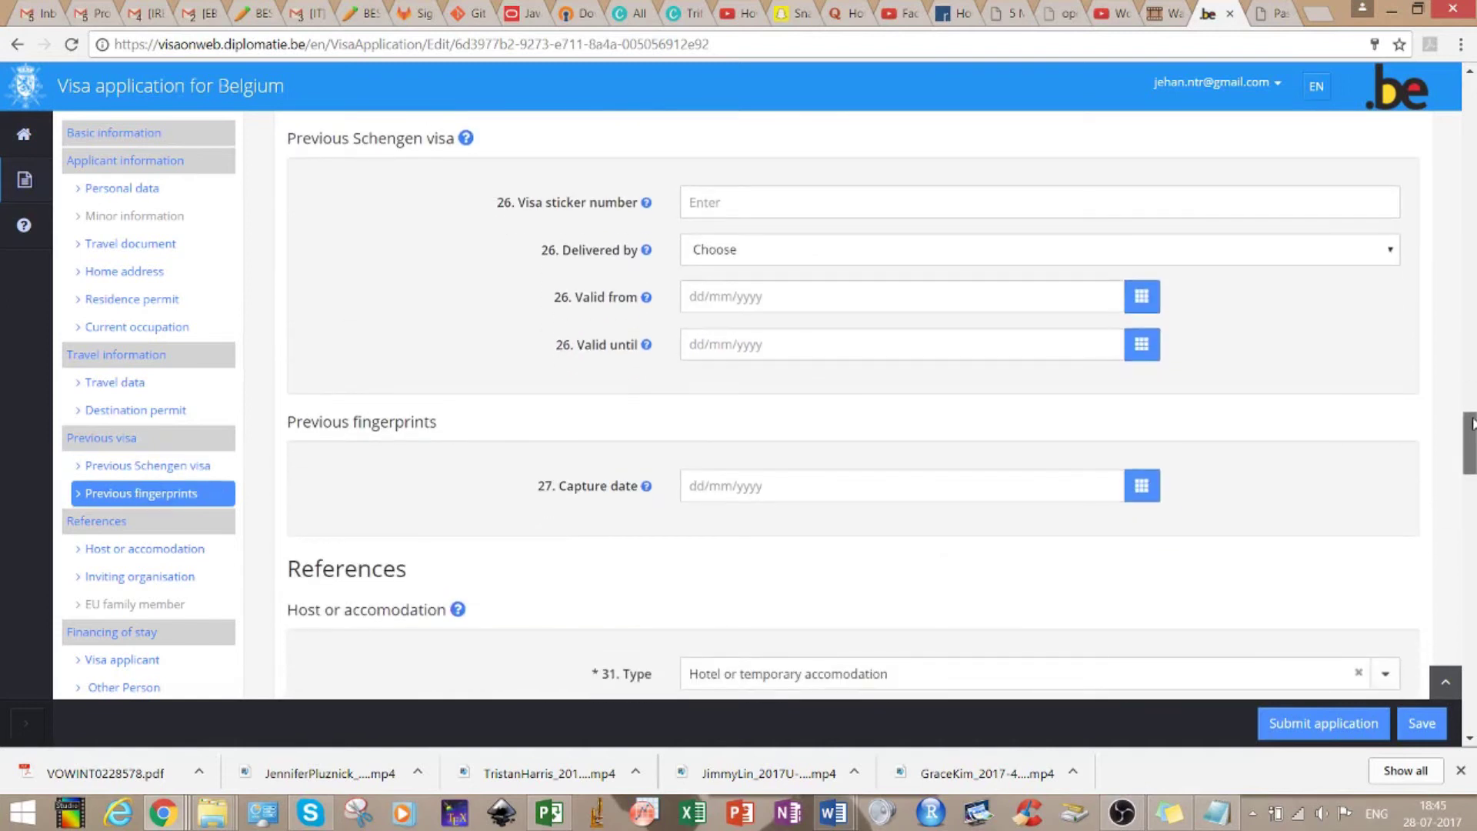
{"action": "left_click_drag", "start_coordinate": [1471, 423], "coordinate": [1473, 463]}
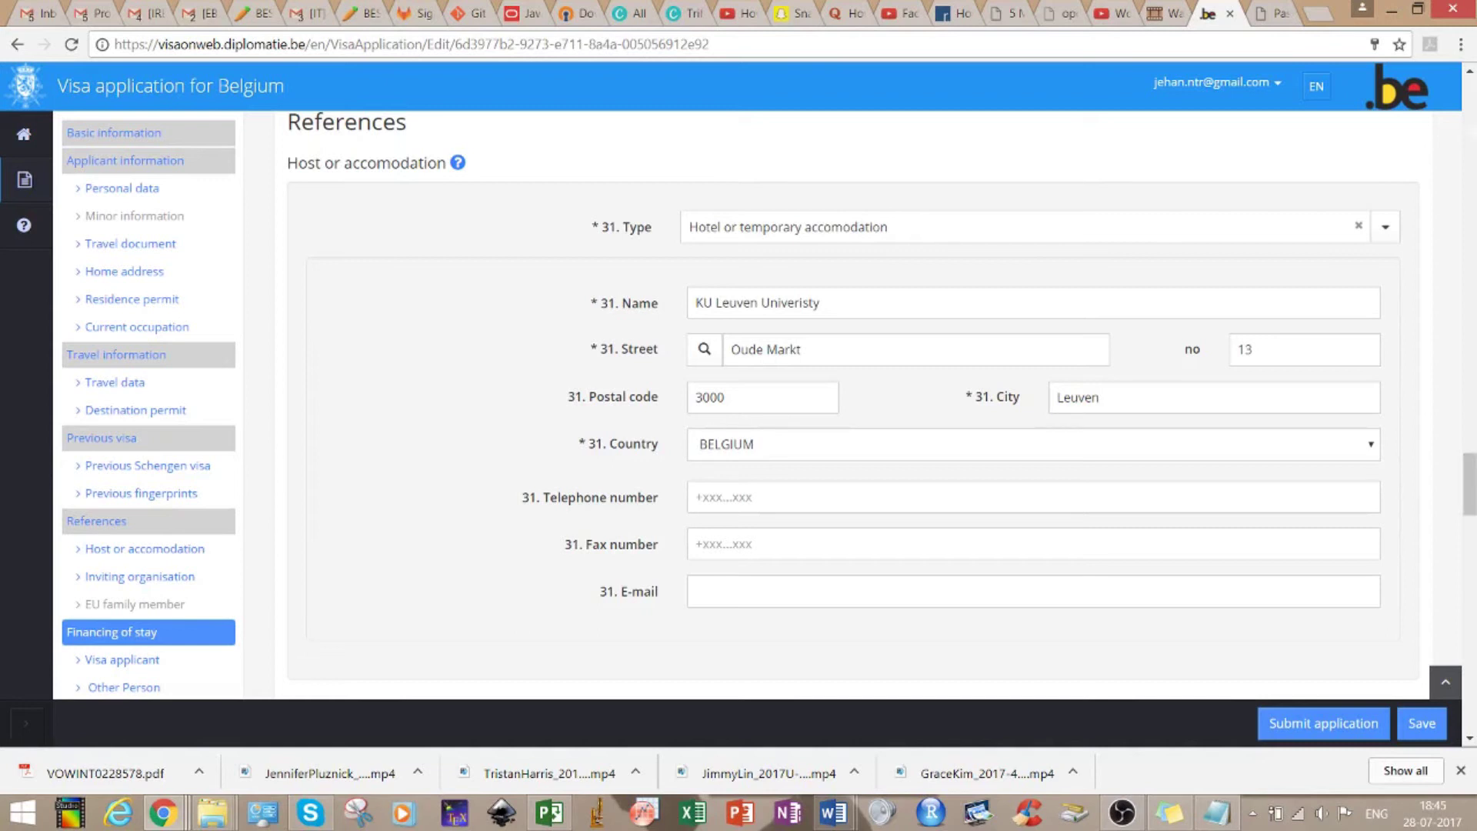
Search 'leven city hostel' in a new tab and open the Booking.com Leuven City Hostel listing
{"action": "left_click", "coordinate": [1318, 18]}
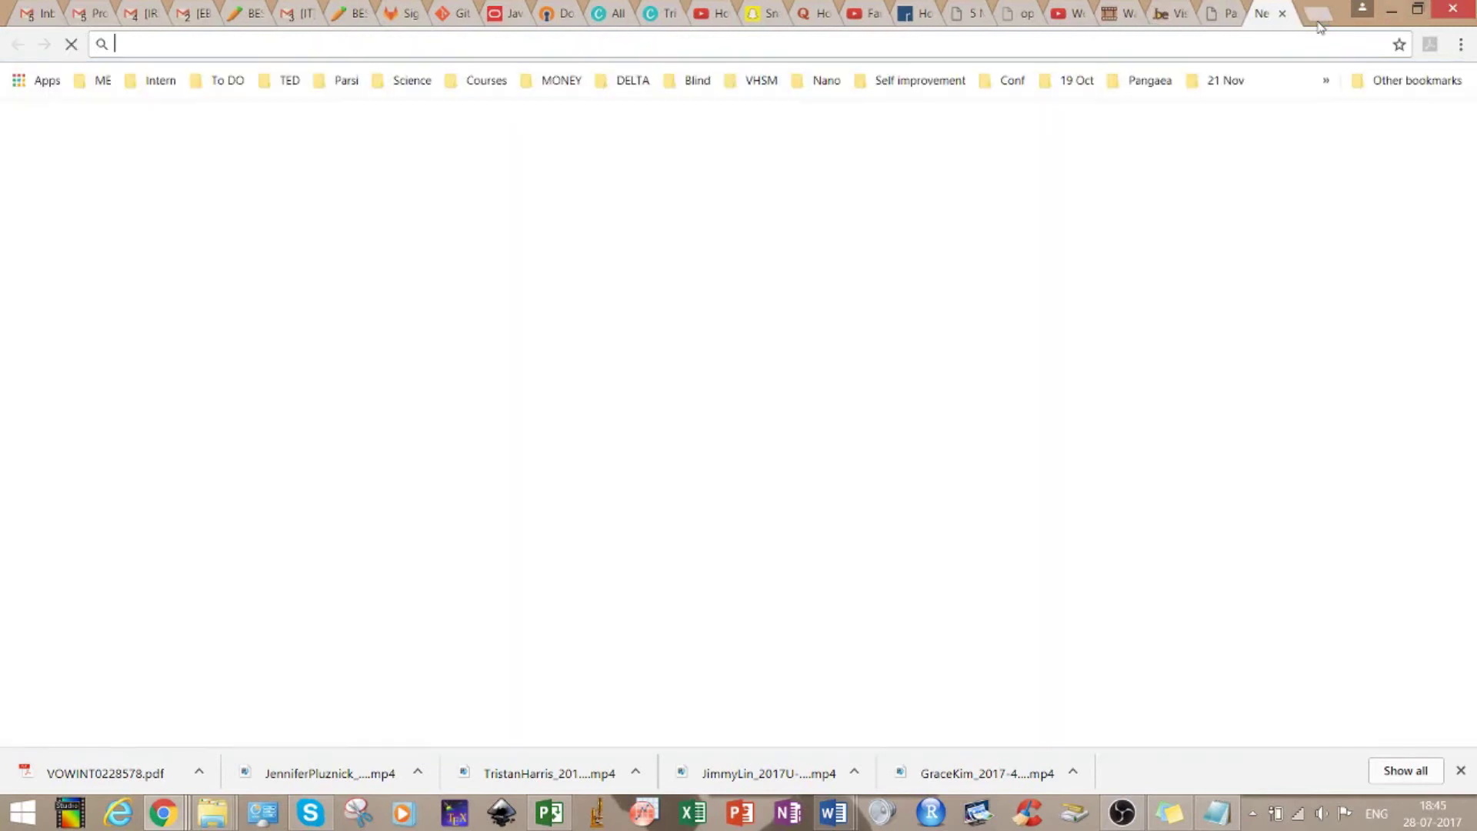
{"action": "type", "text": "leven city hostel"}
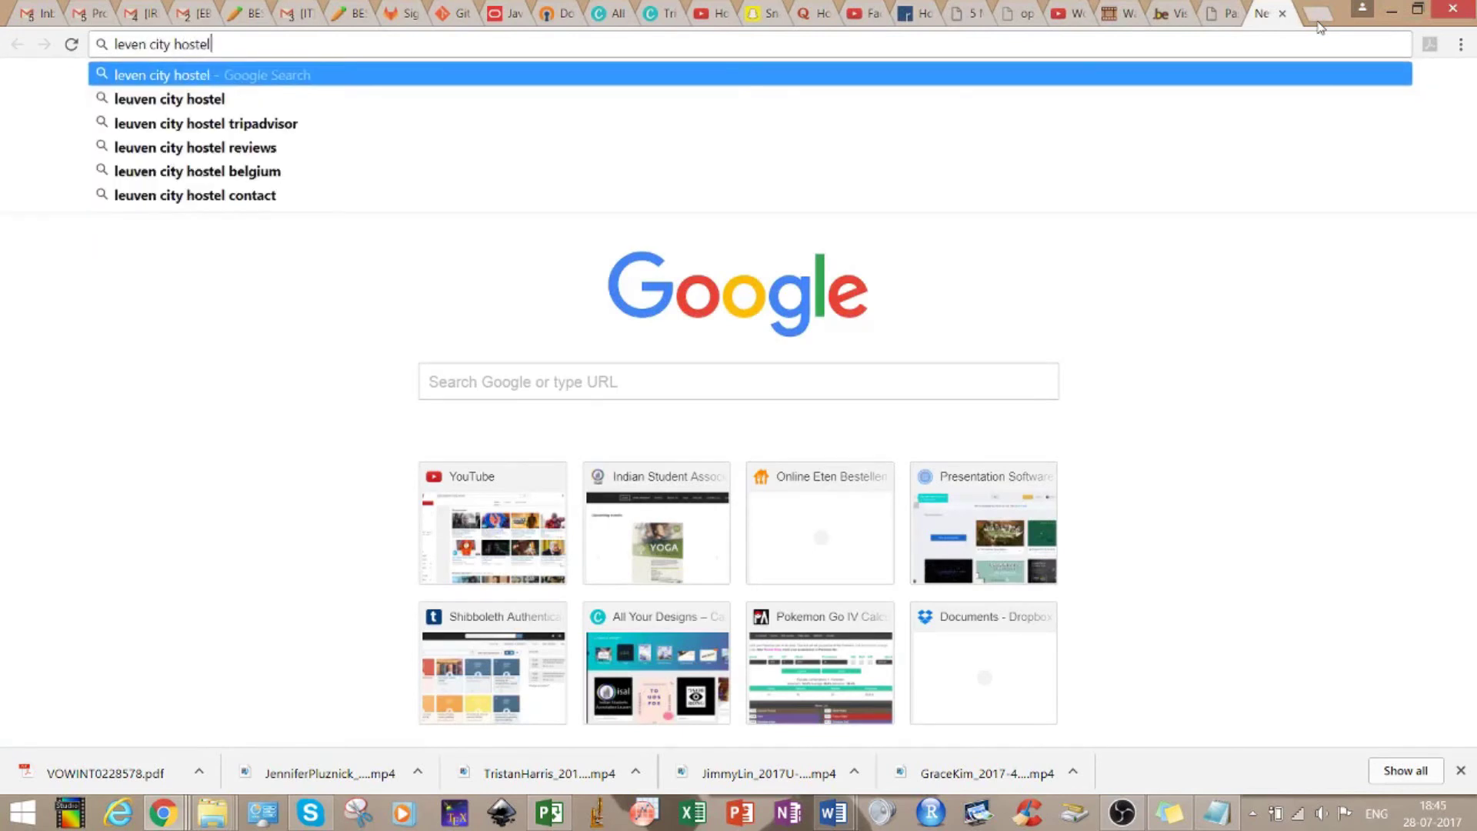
{"action": "key", "text": "Return"}
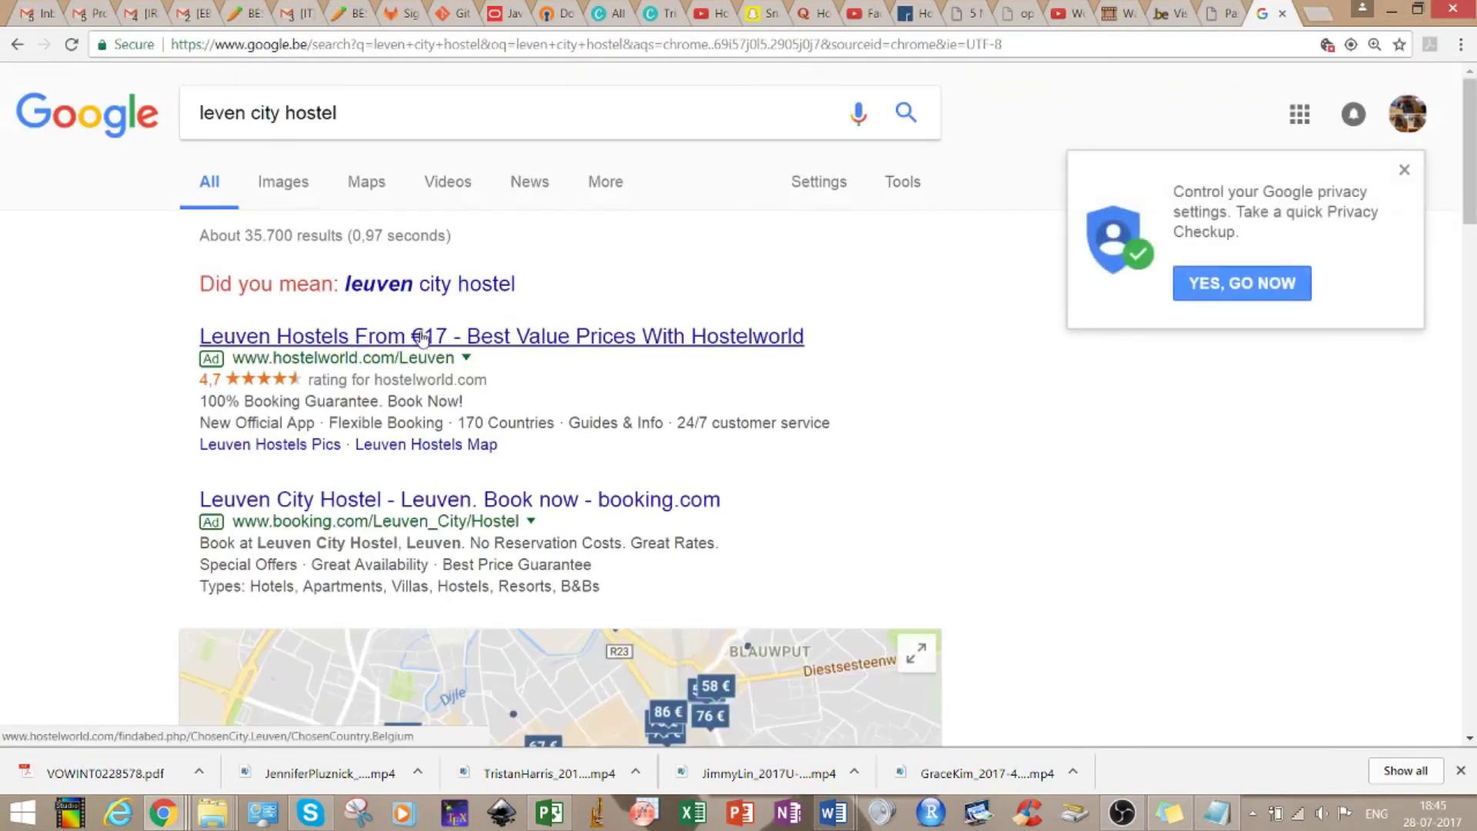
{"action": "left_click", "coordinate": [446, 500]}
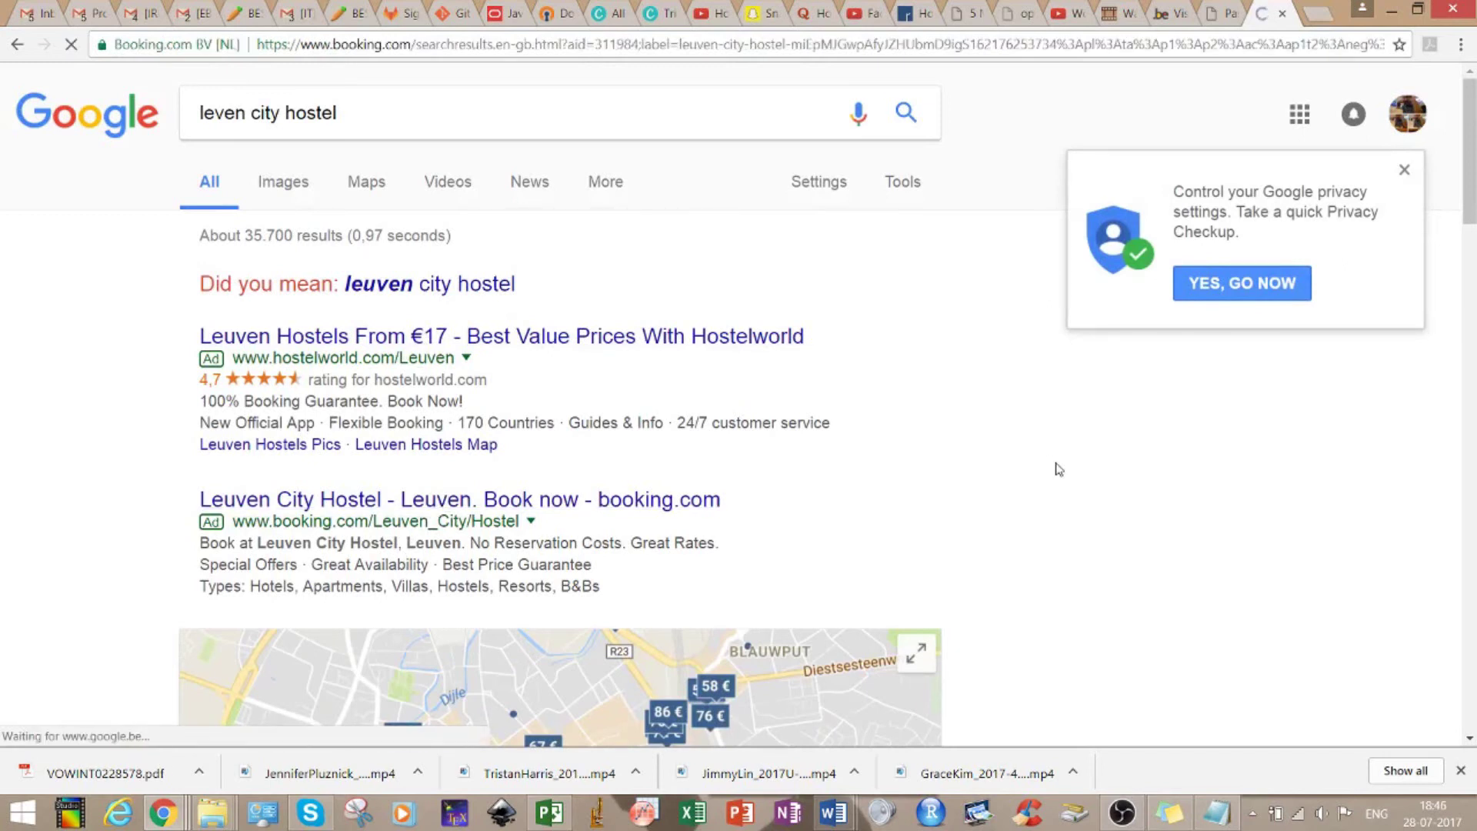
Browse Booking.com's 46 Leuven properties, led by Leuven City Hostel (7.7), then go back to the visa form
{"action": "scroll", "coordinate": [1058, 468], "scroll_direction": "down", "scroll_amount": 2}
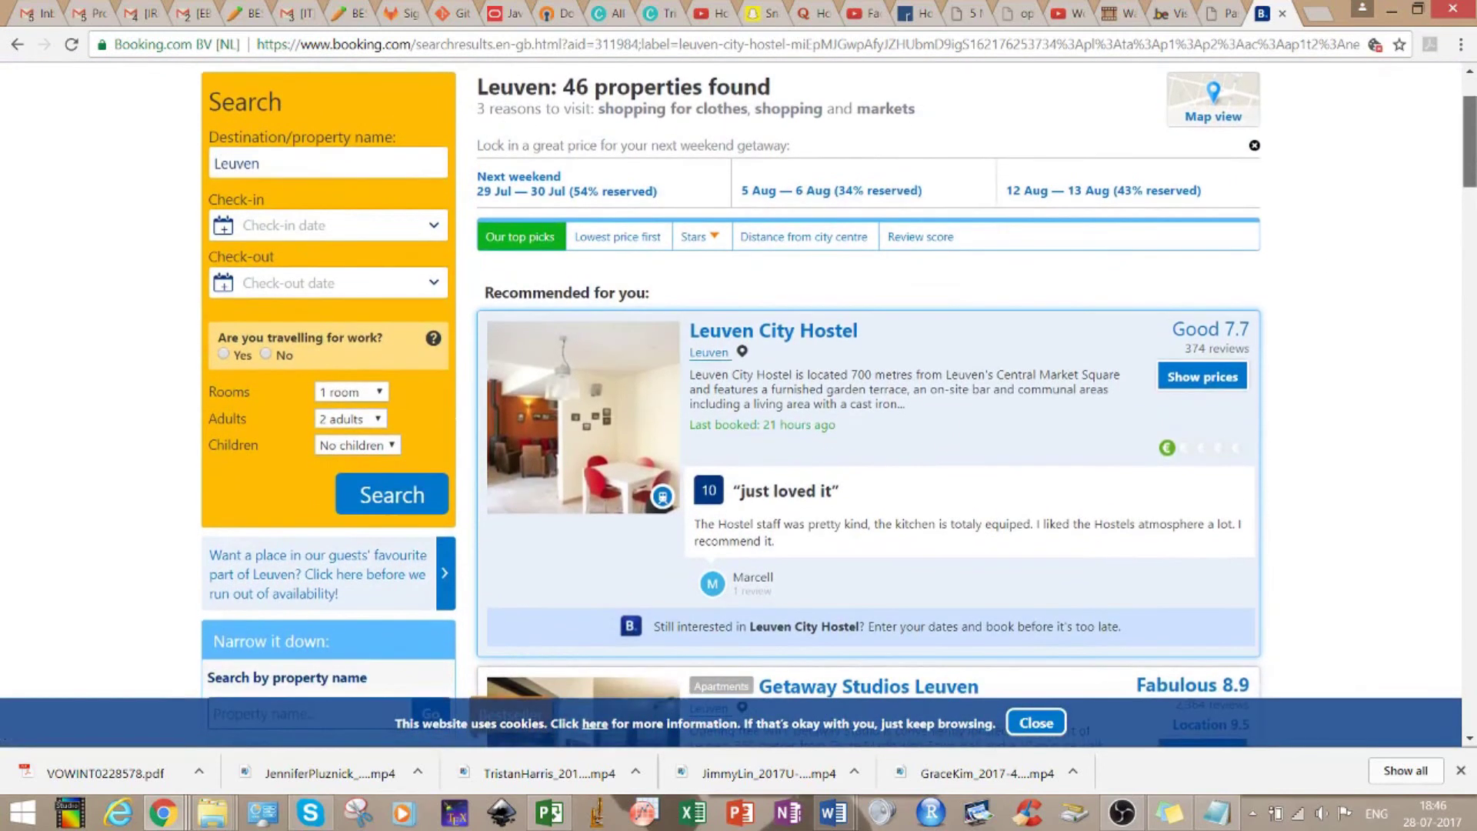
{"action": "scroll", "coordinate": [1469, 181], "scroll_direction": "down", "scroll_amount": 6}
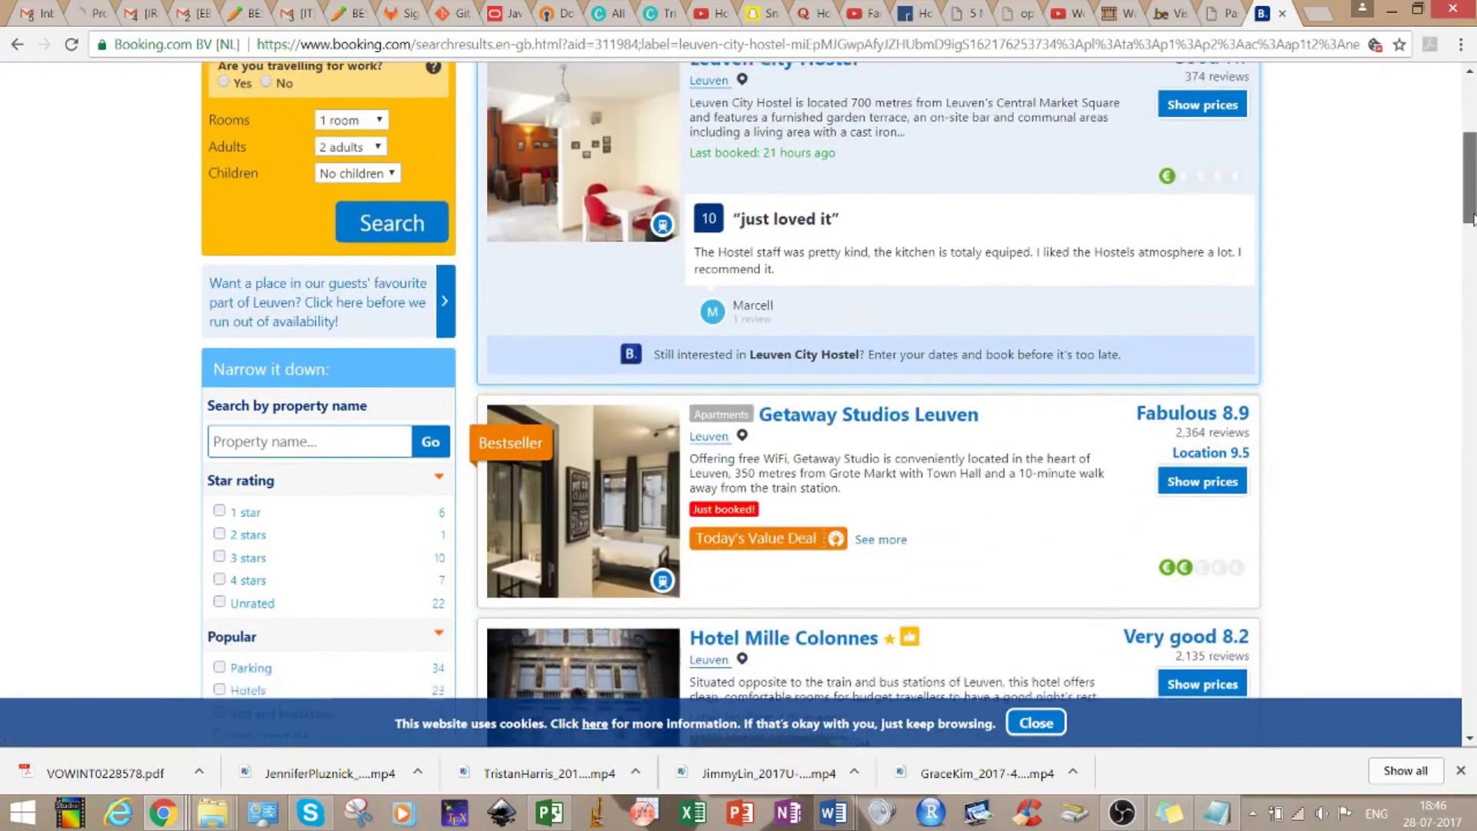
{"action": "scroll", "coordinate": [1469, 181], "scroll_direction": "up", "scroll_amount": 7}
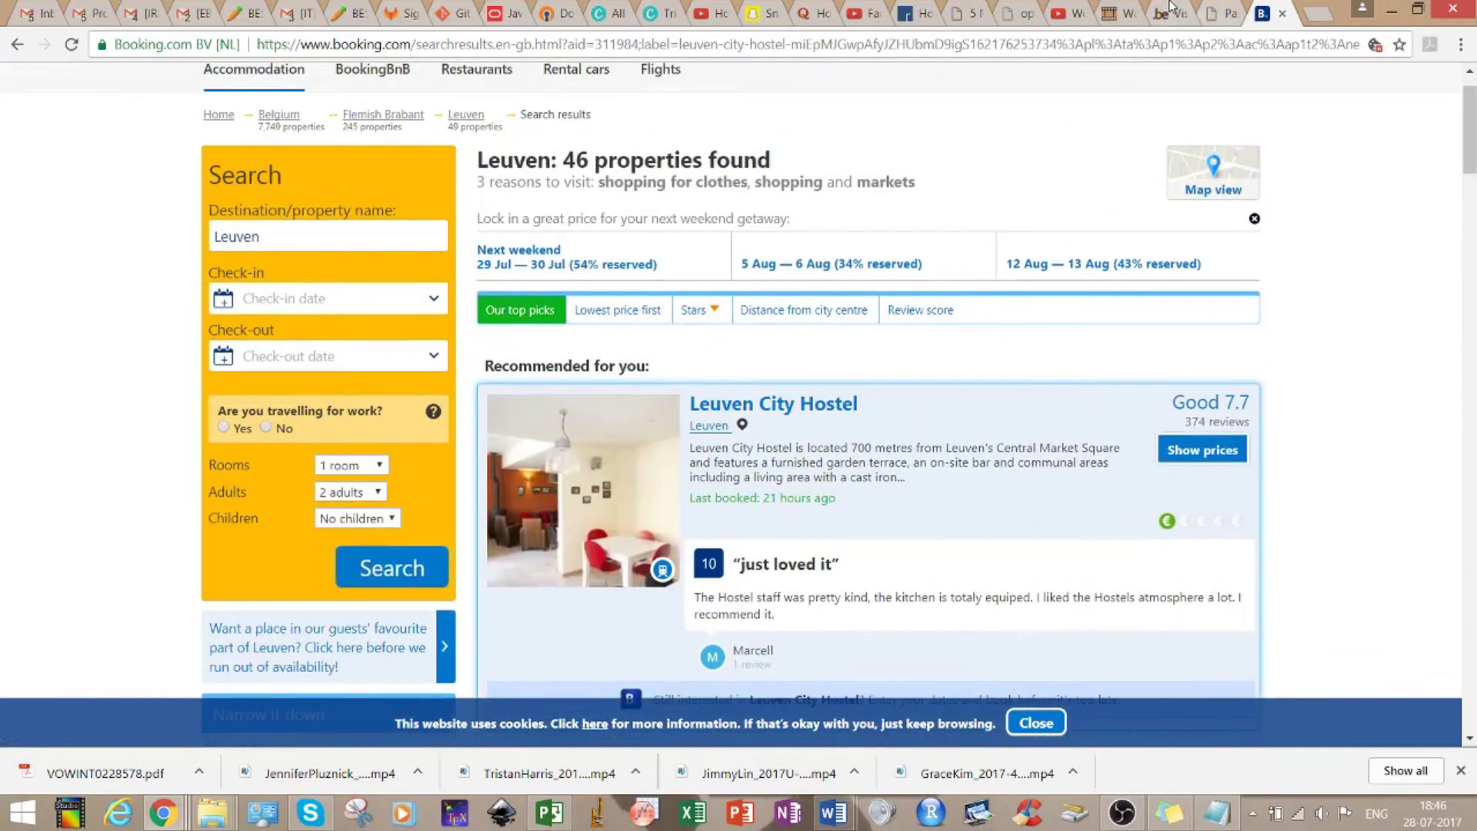
{"action": "left_click", "coordinate": [1169, 13]}
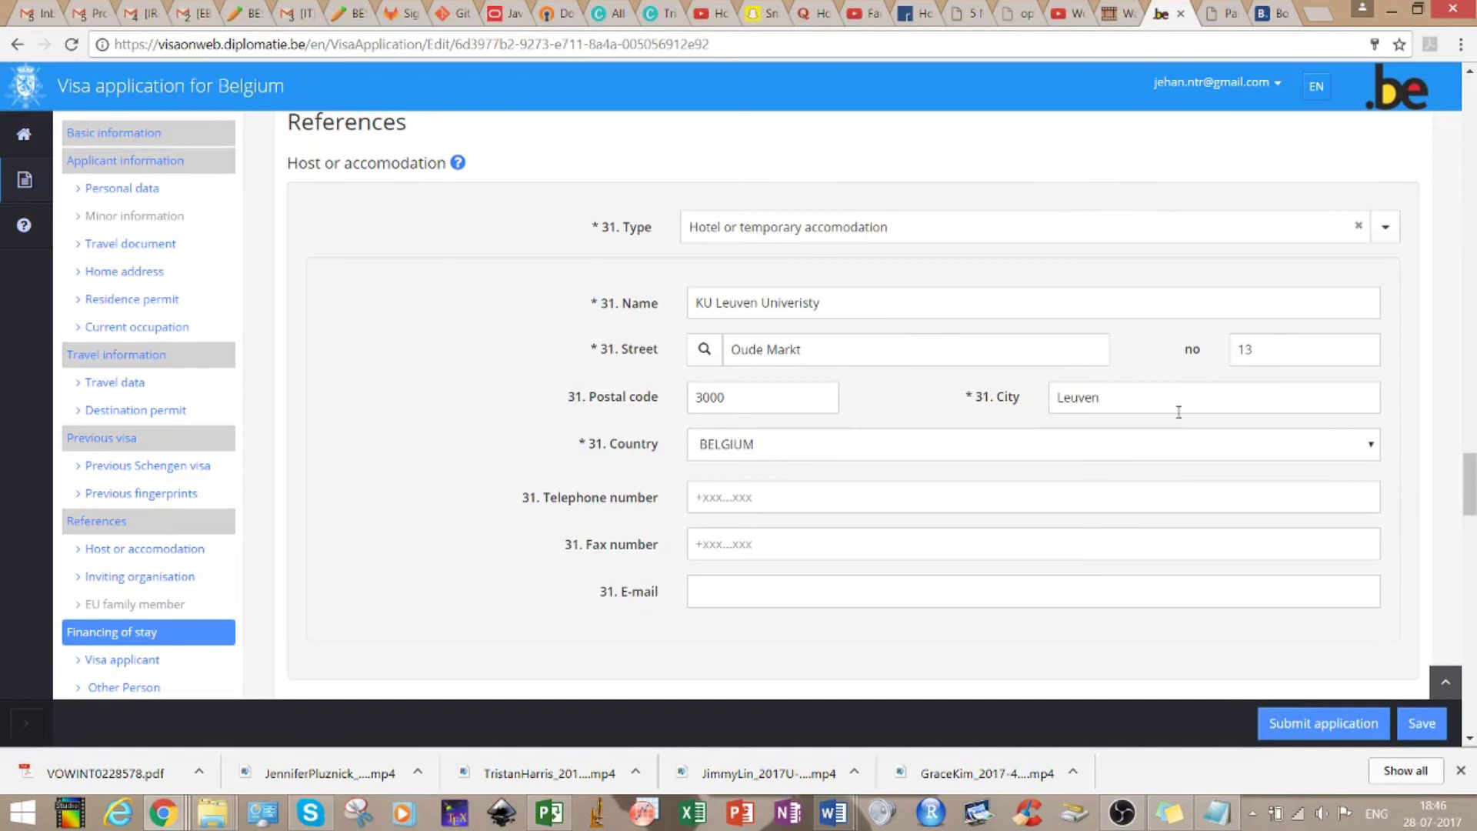
{"action": "left_click_drag", "start_coordinate": [1473, 477], "coordinate": [1473, 521]}
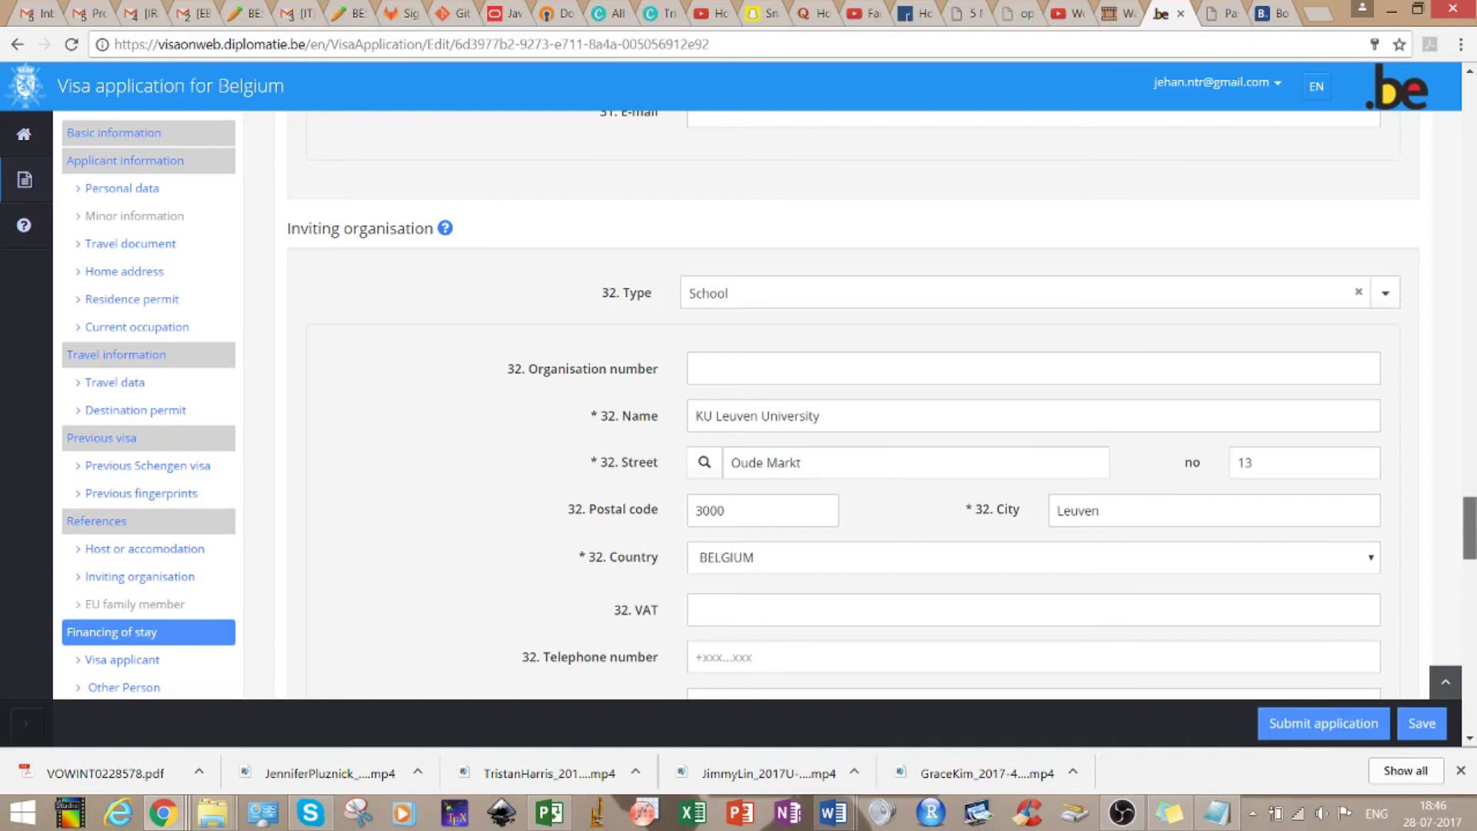
{"action": "scroll", "coordinate": [882, 397], "scroll_direction": "down", "scroll_amount": 2}
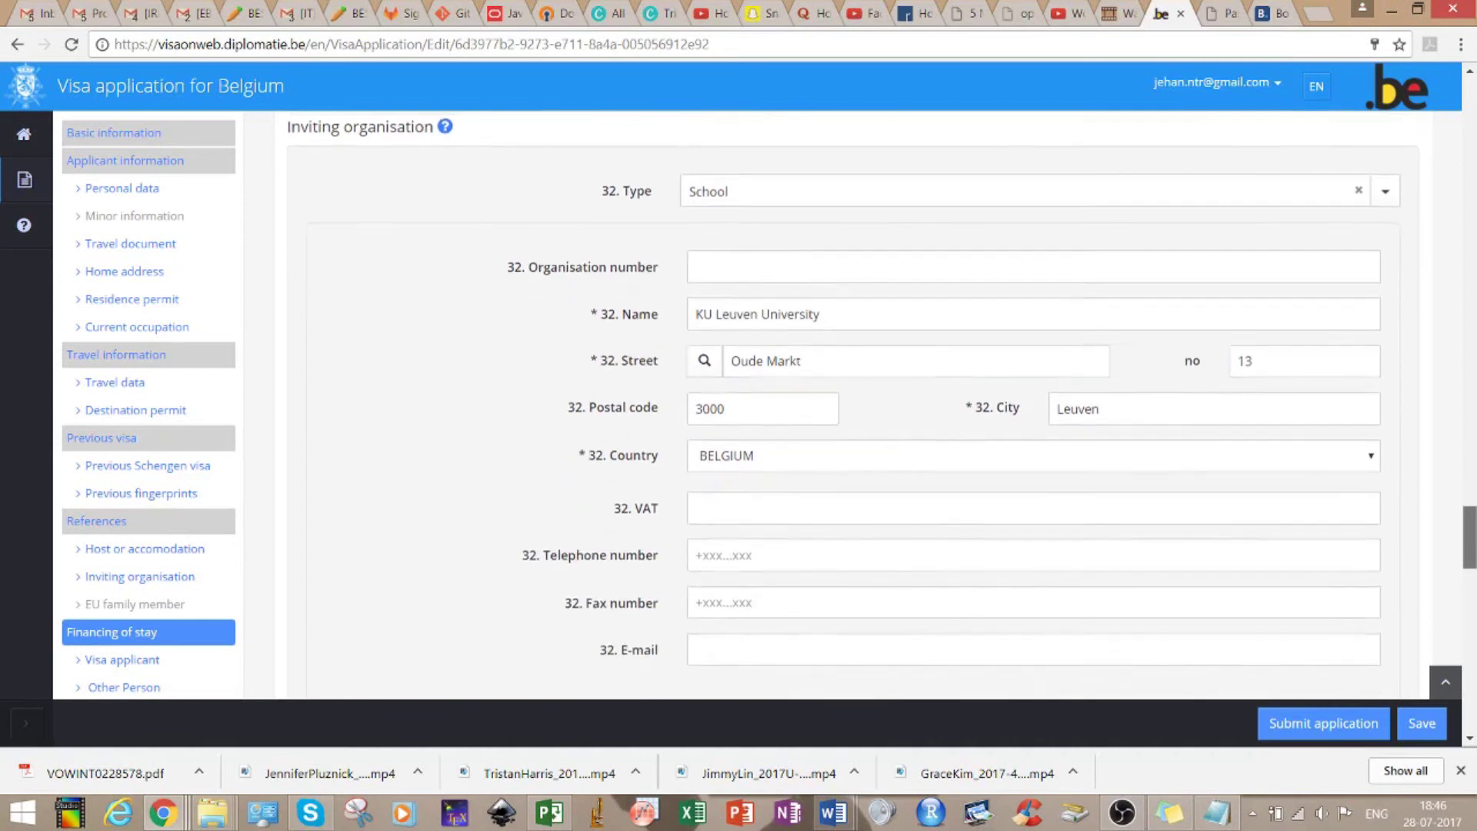
{"action": "scroll", "coordinate": [881, 405], "scroll_direction": "down", "scroll_amount": 3}
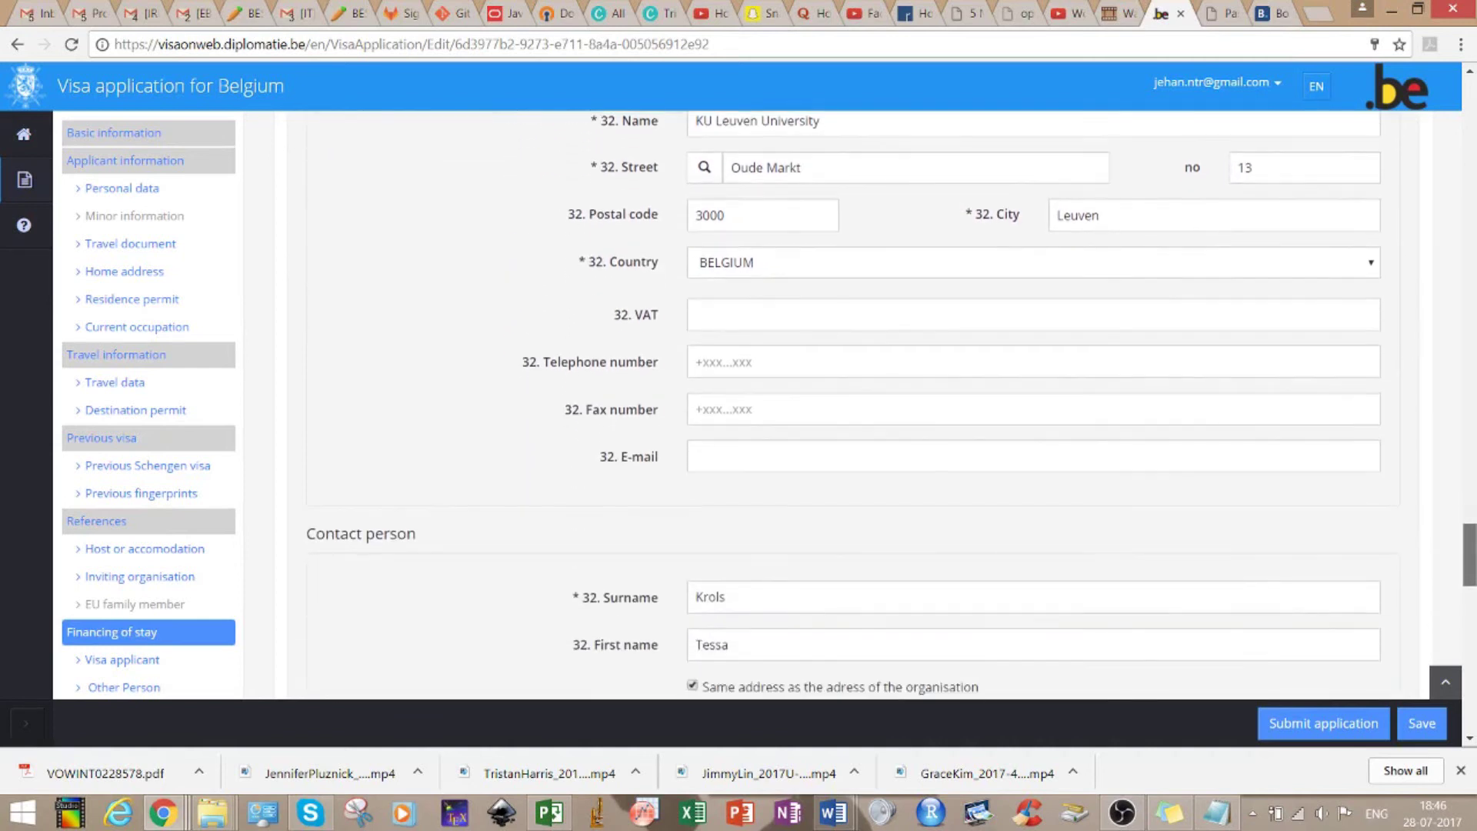
{"action": "scroll", "coordinate": [882, 405], "scroll_direction": "down", "scroll_amount": 4}
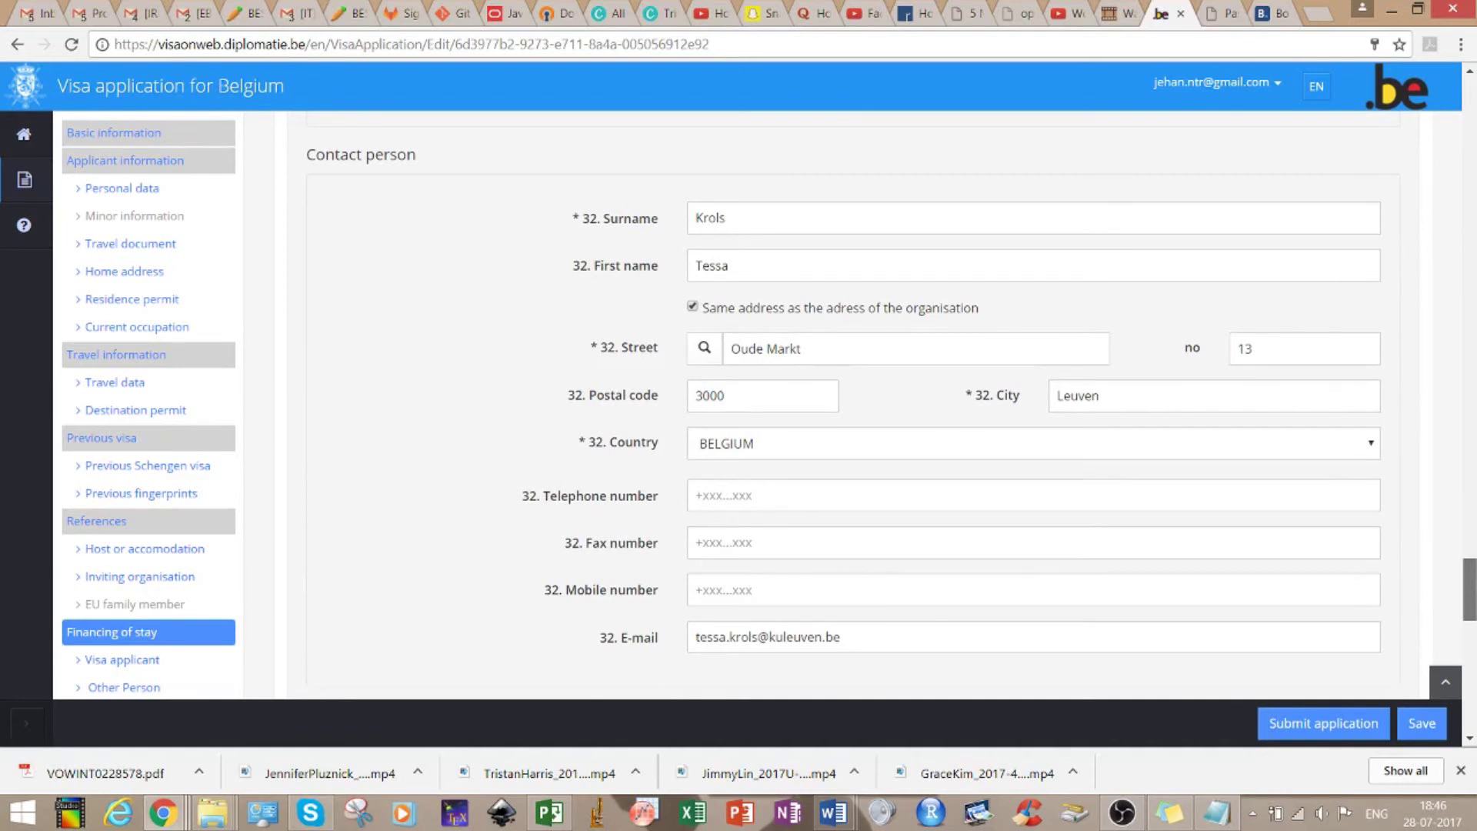
{"action": "scroll", "coordinate": [881, 405], "scroll_direction": "down", "scroll_amount": 4}
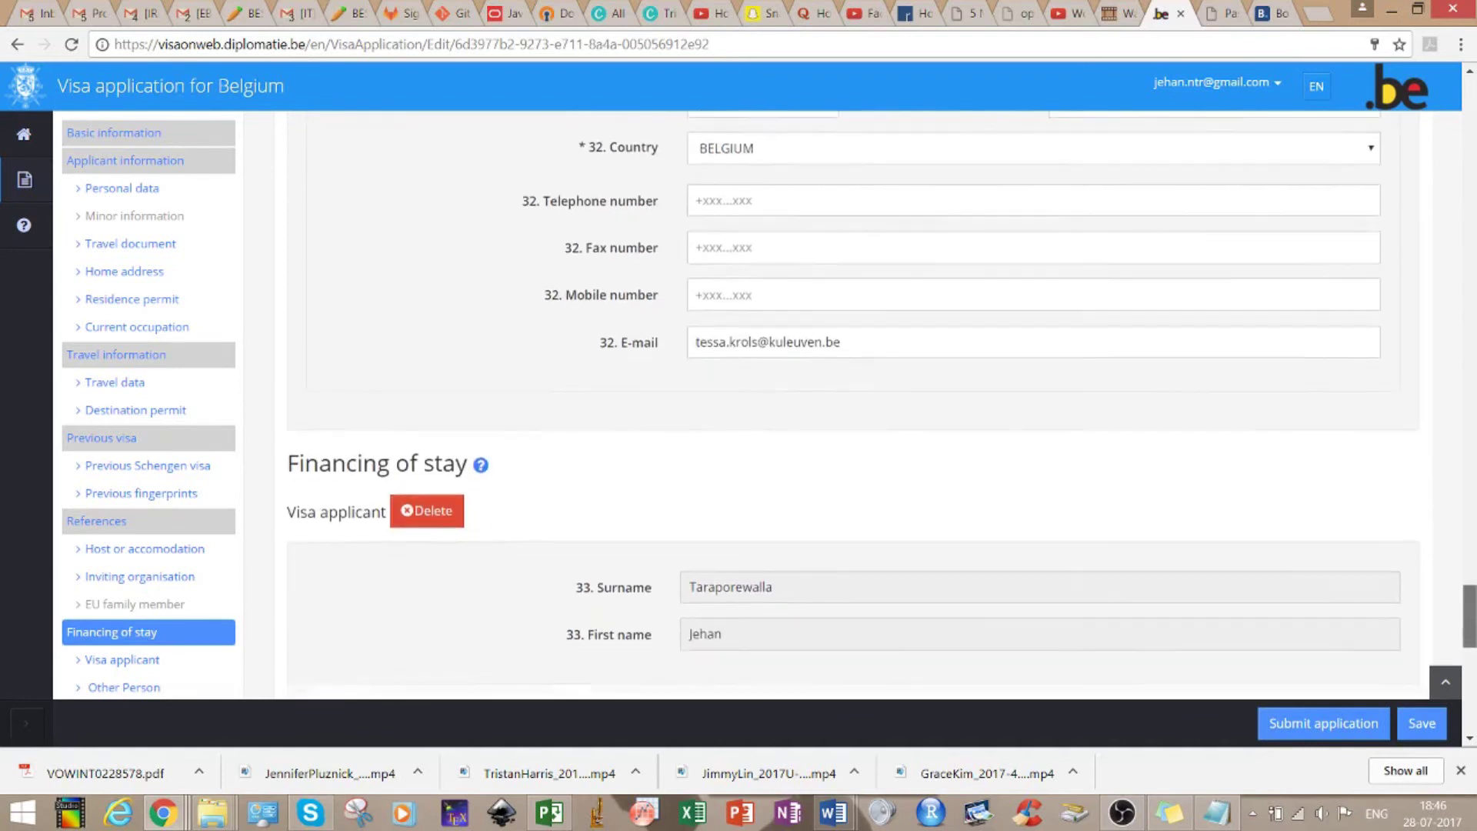
{"action": "scroll", "coordinate": [881, 406], "scroll_direction": "down", "scroll_amount": 4}
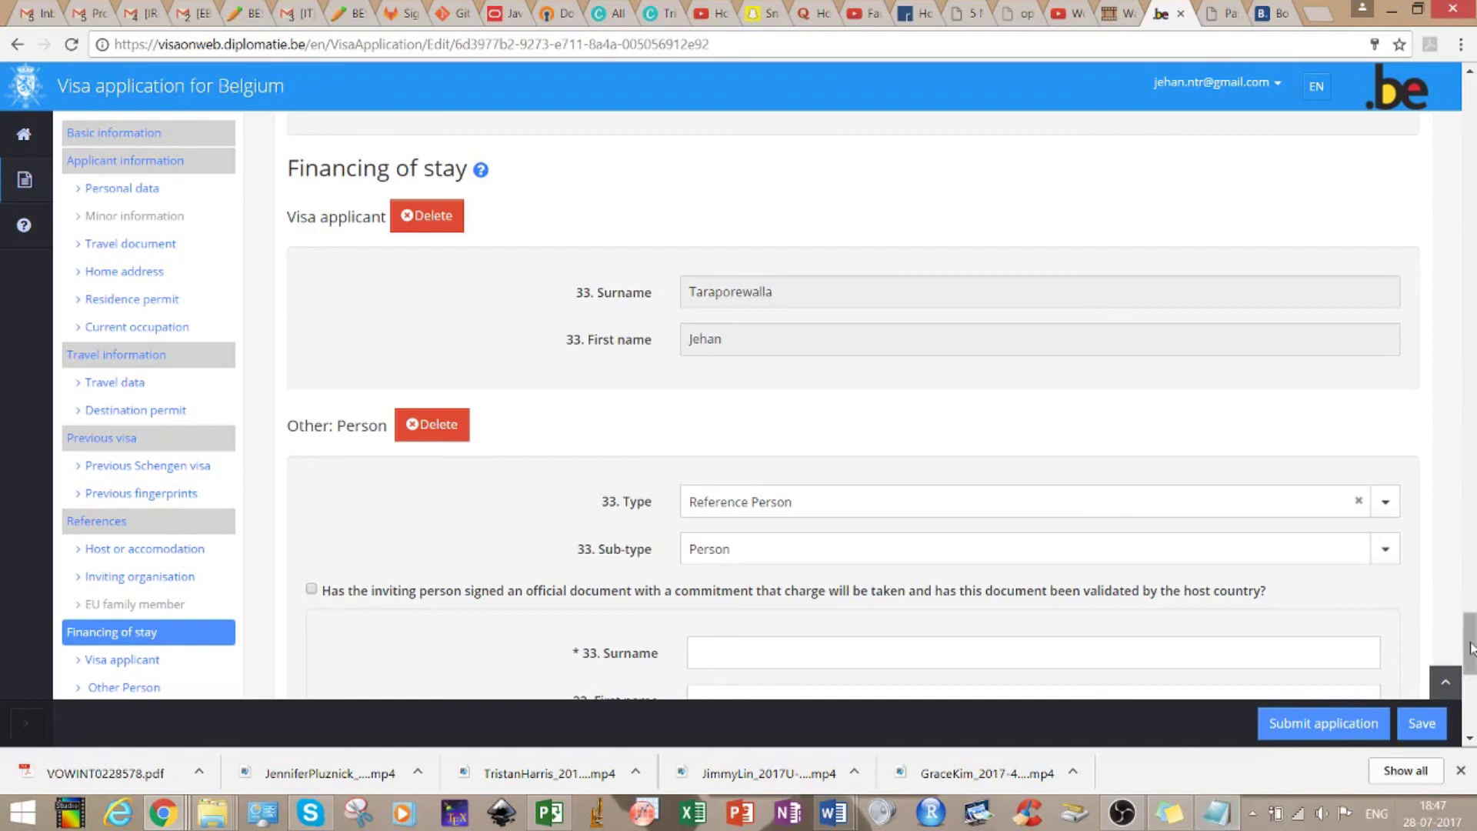
{"action": "scroll", "coordinate": [1470, 655], "scroll_direction": "down", "scroll_amount": 2}
{"action": "scroll", "coordinate": [1470, 654], "scroll_direction": "down", "scroll_amount": 4}
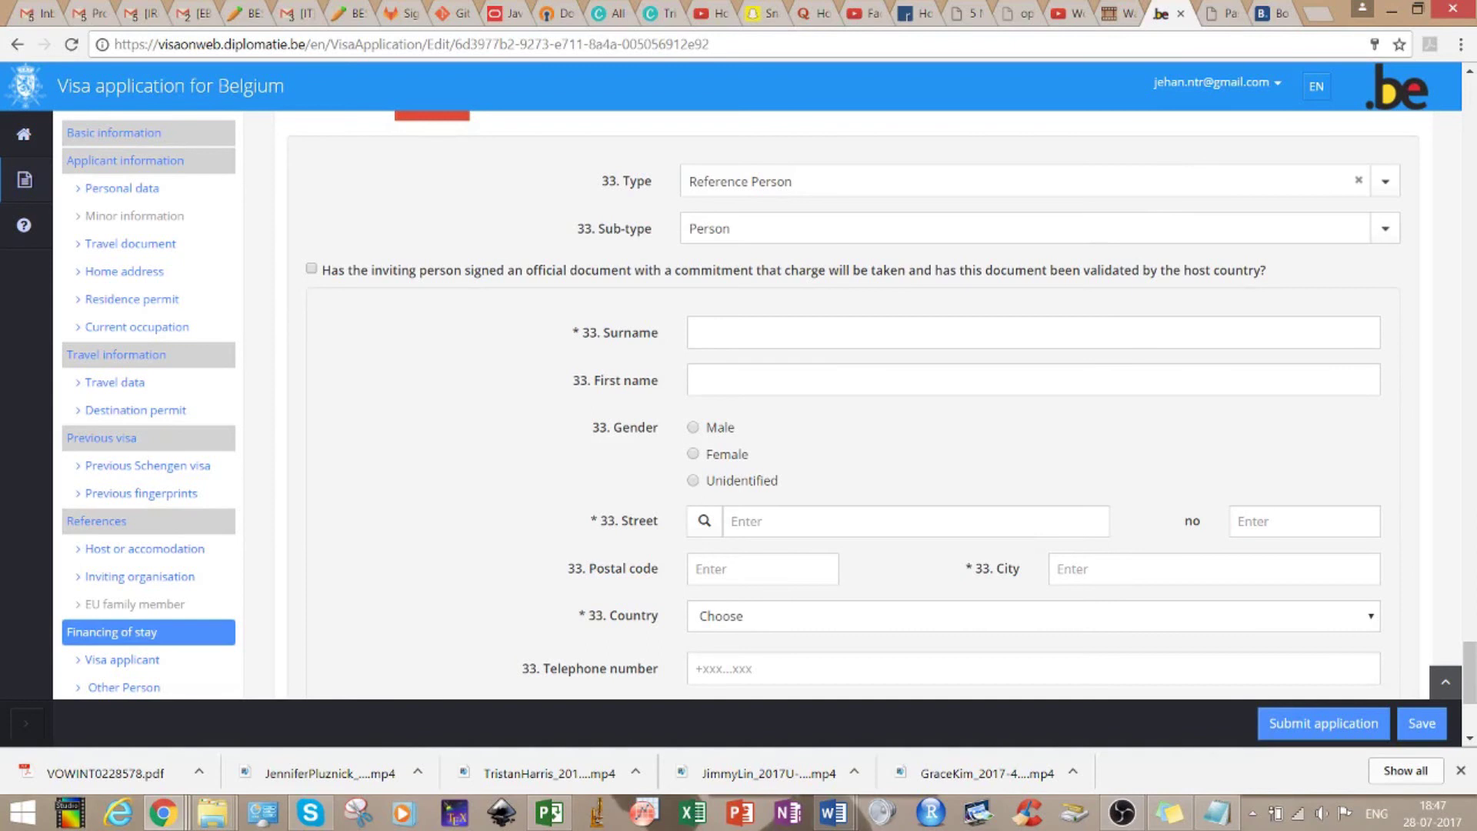
{"action": "left_click_drag", "start_coordinate": [1471, 669], "coordinate": [1472, 707]}
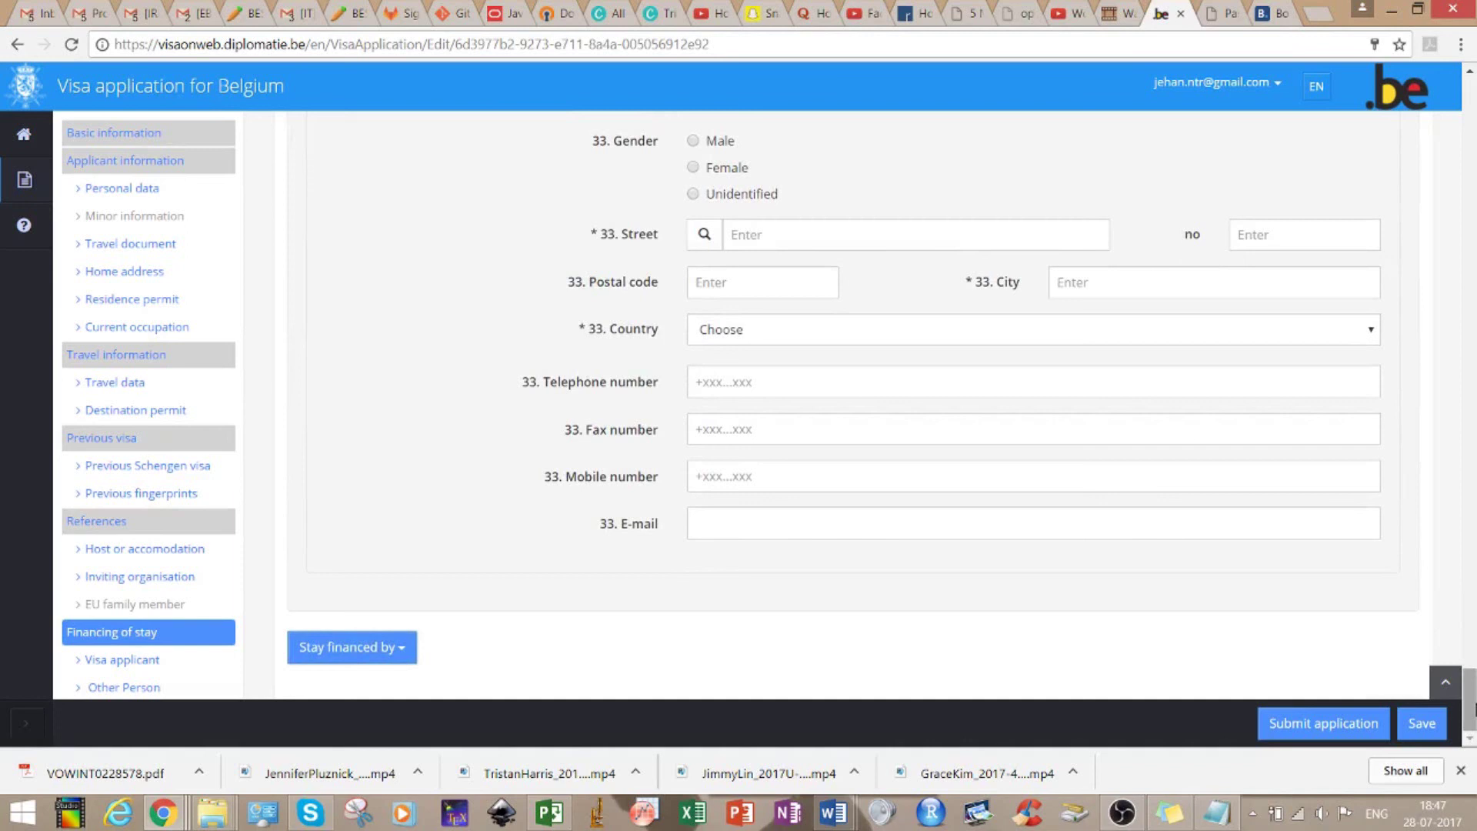
Save the application with no financers listed and scroll back up to the Basic information section
{"action": "left_click", "coordinate": [1424, 726]}
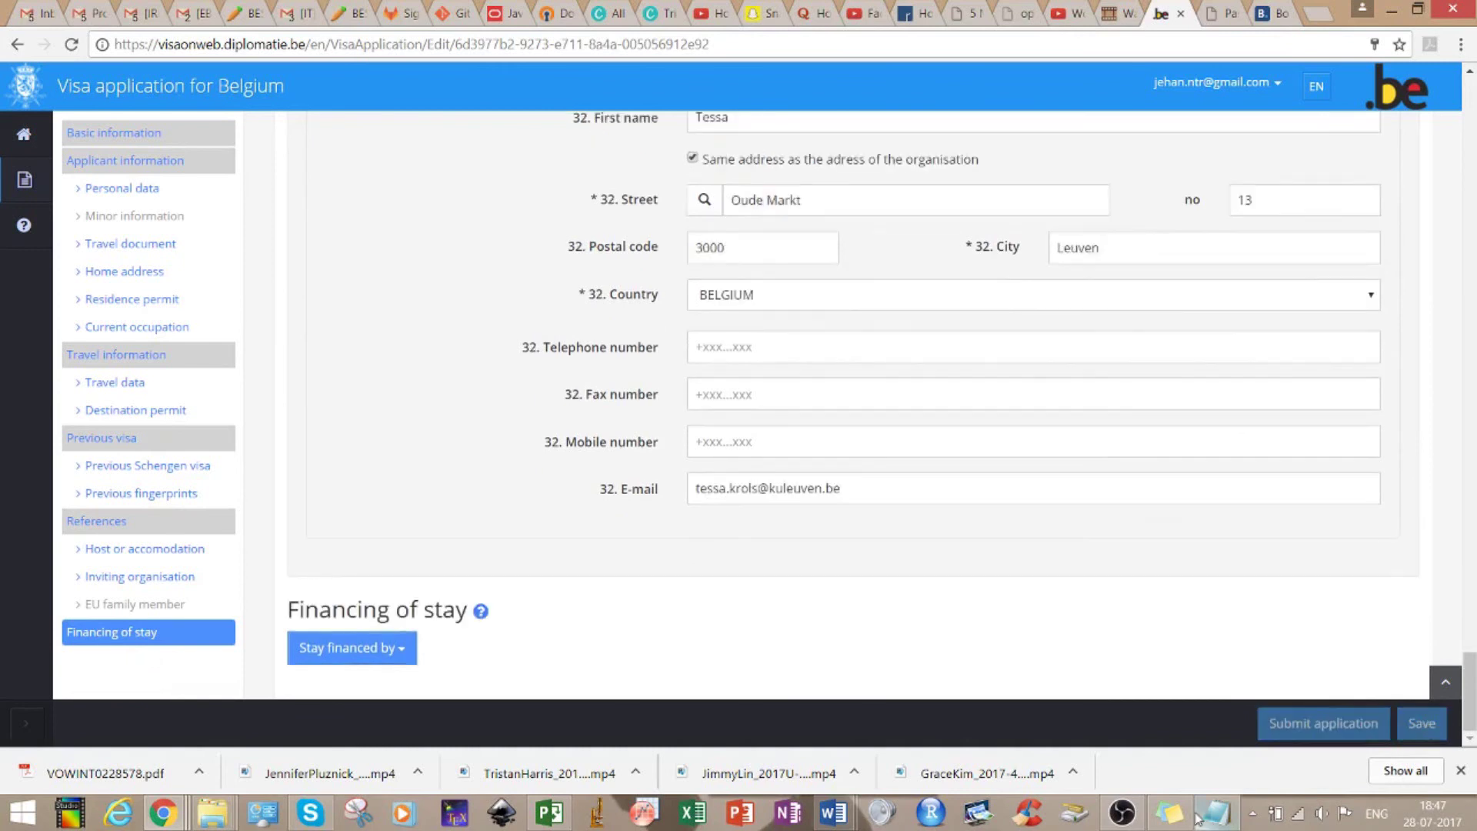
{"action": "left_click_drag", "start_coordinate": [1473, 689], "coordinate": [1417, 330]}
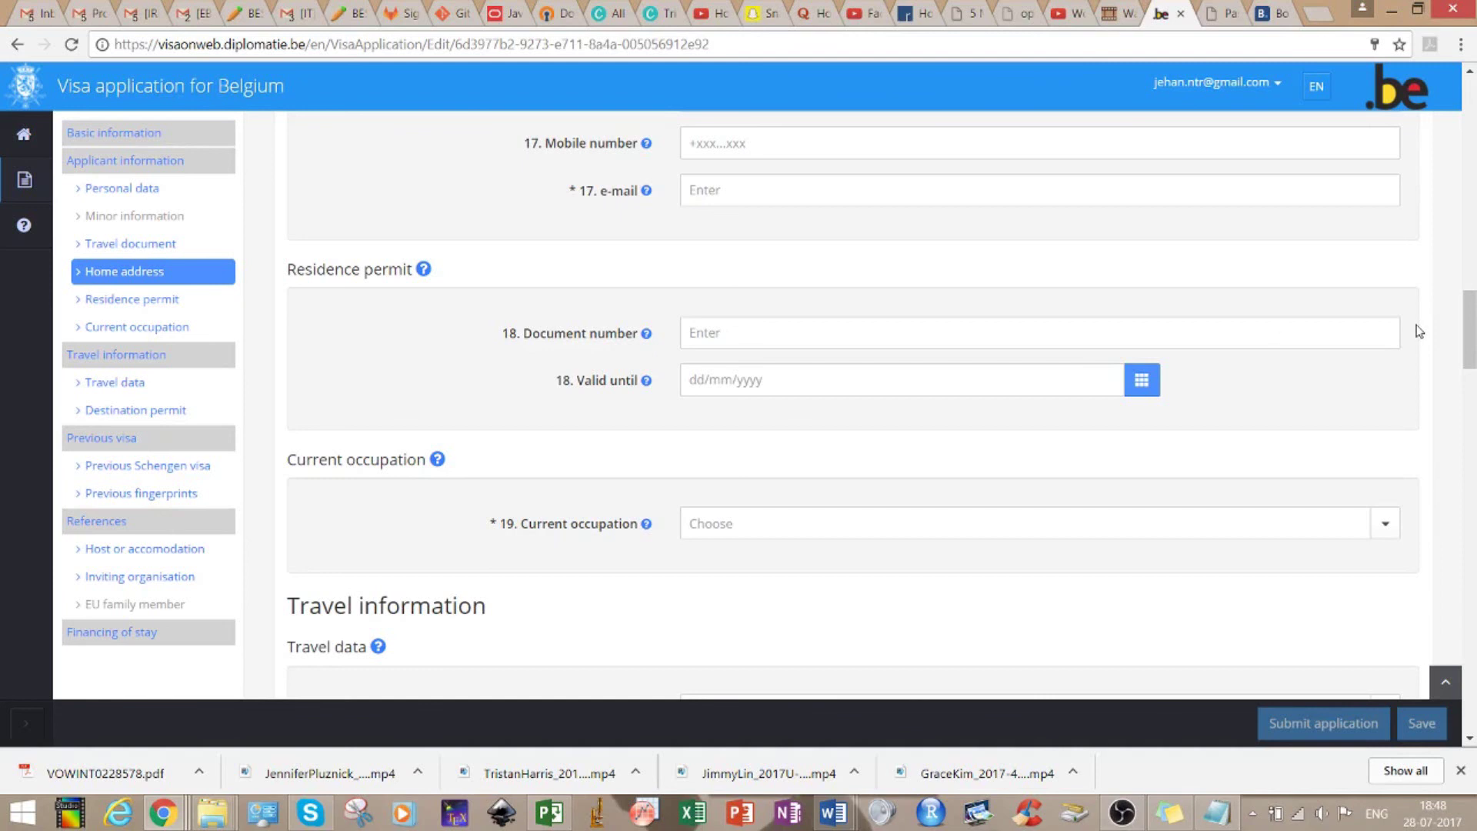
{"action": "mouse_move", "coordinate": [424, 276]}
{"action": "left_click_drag", "start_coordinate": [1470, 349], "coordinate": [1453, 125]}
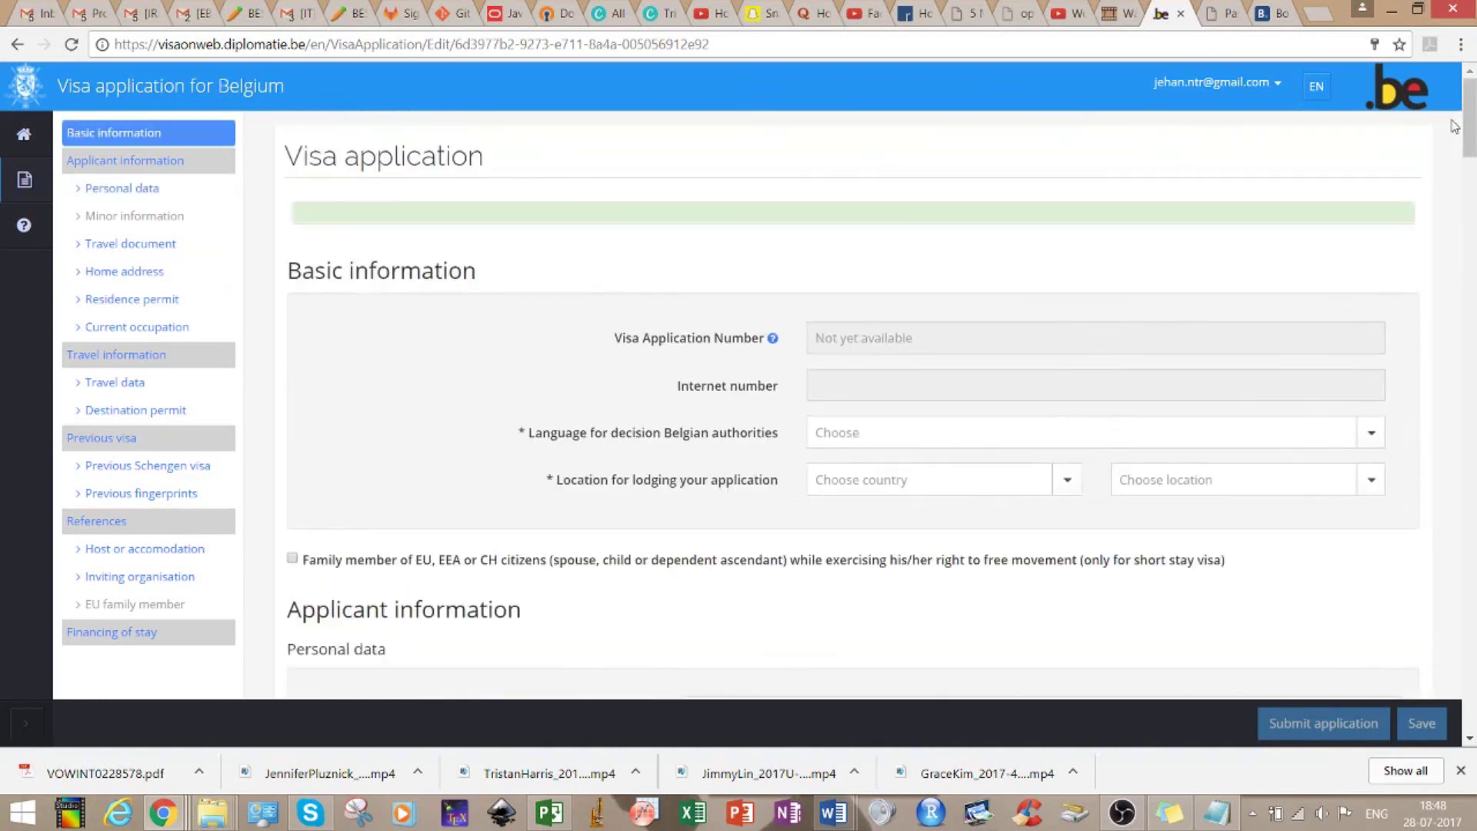